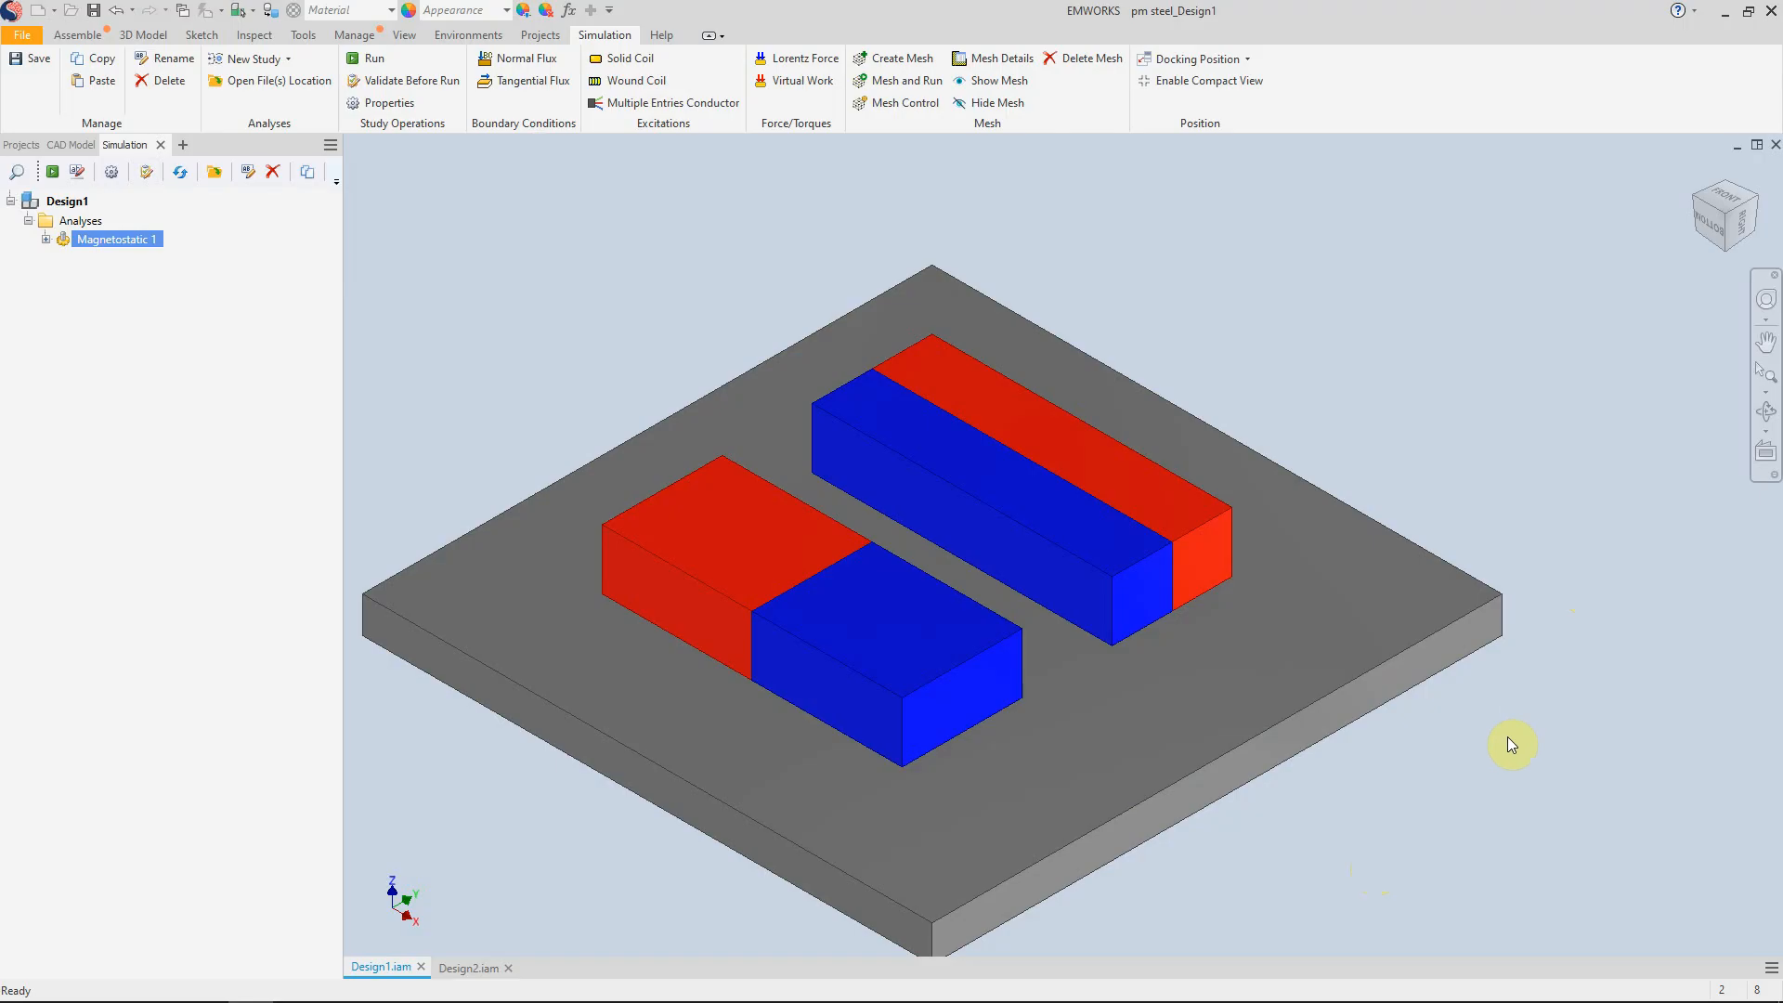
Step: Create a new part in place within the Design1 assembly and return to the assembly level
{"action": "left_click", "coordinate": [21, 145]}
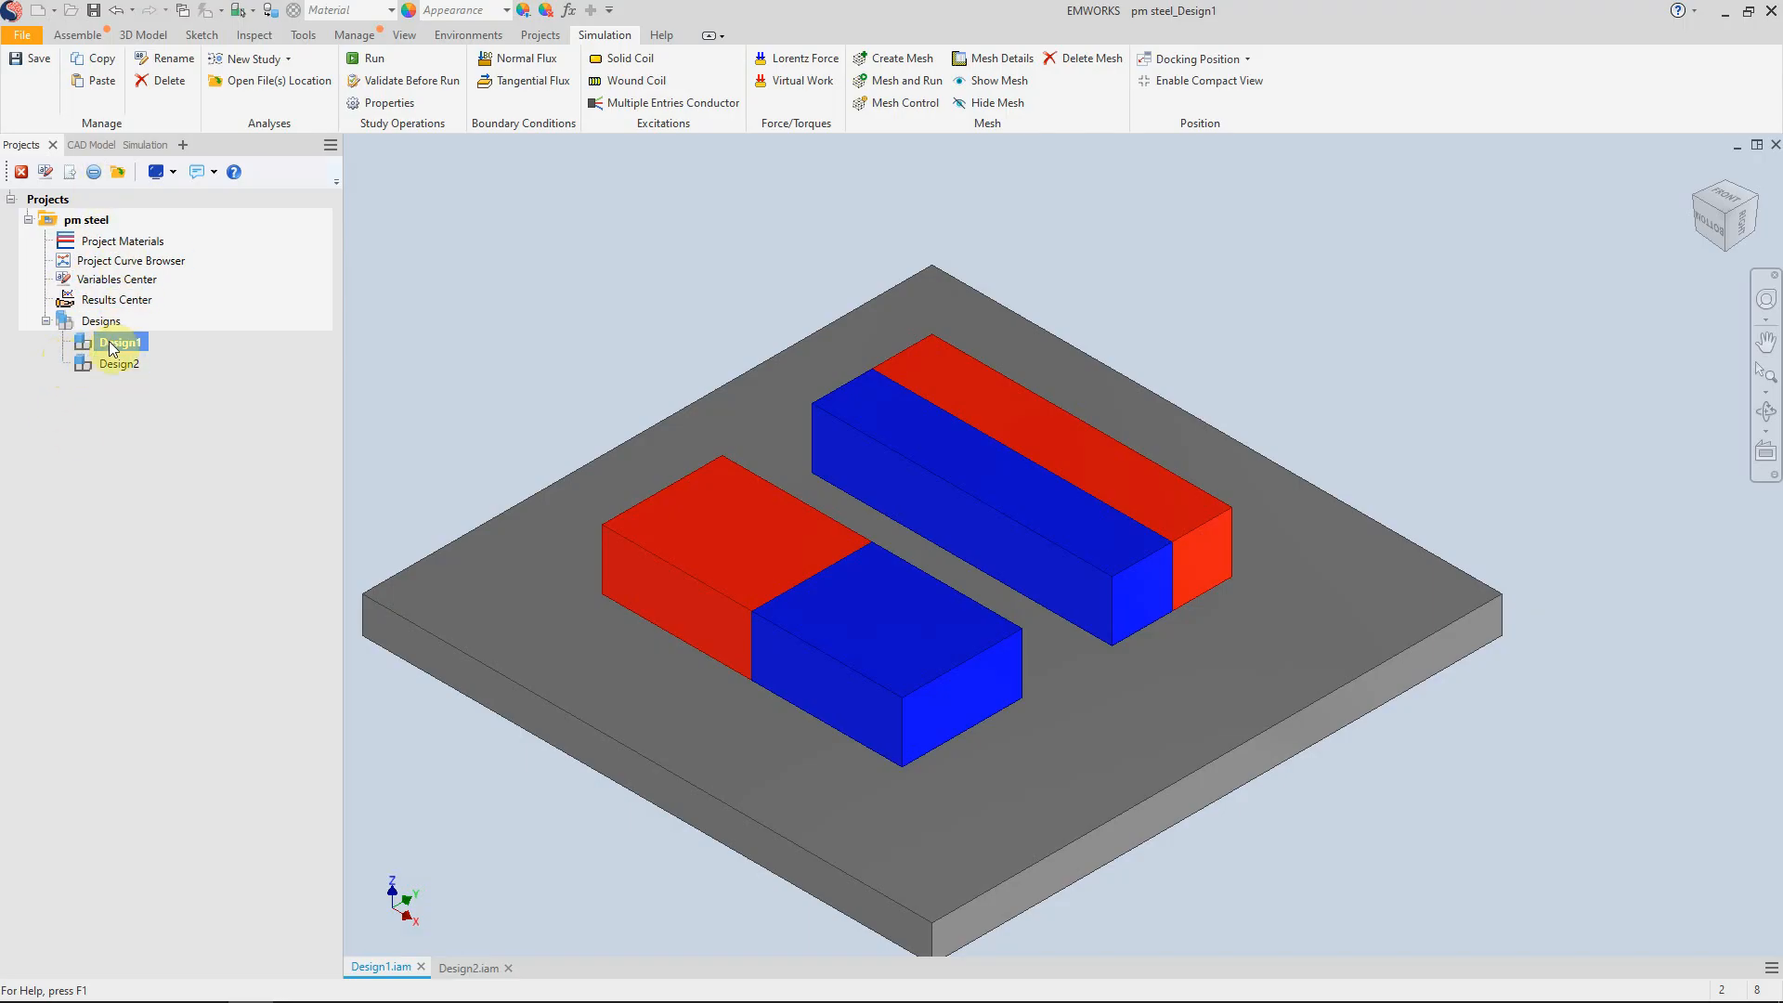
{"action": "left_click", "coordinate": [93, 145]}
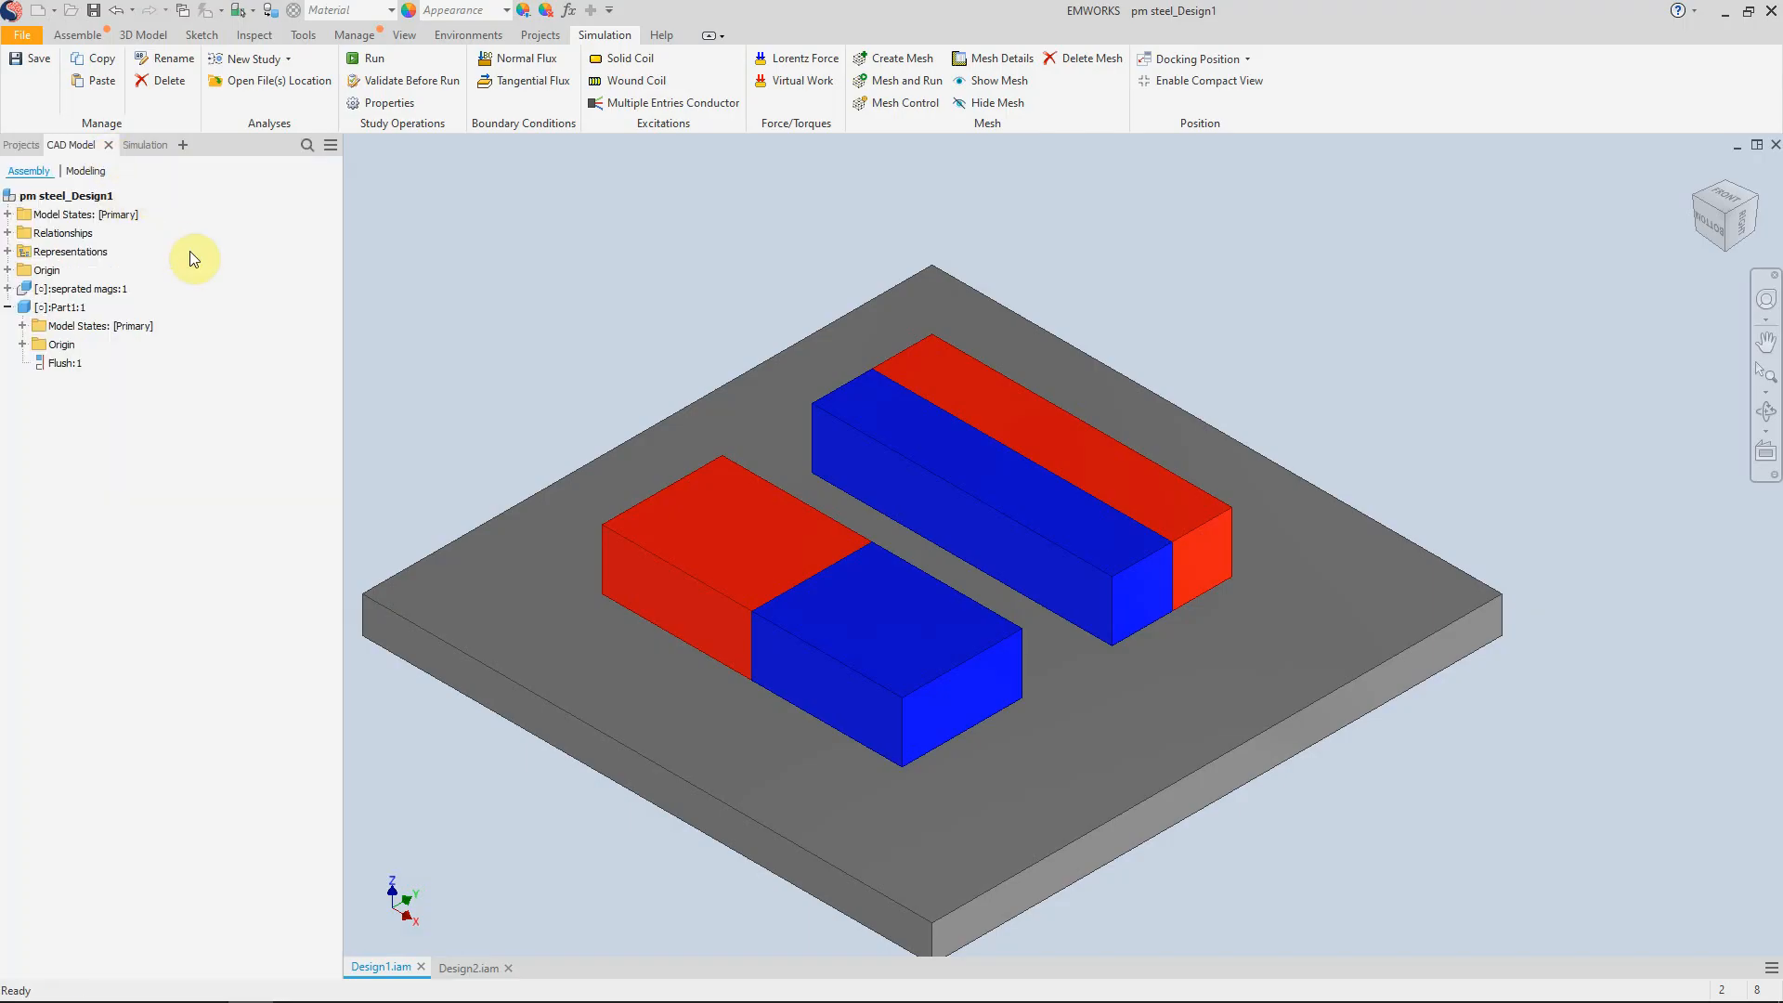
{"action": "left_click", "coordinate": [93, 35]}
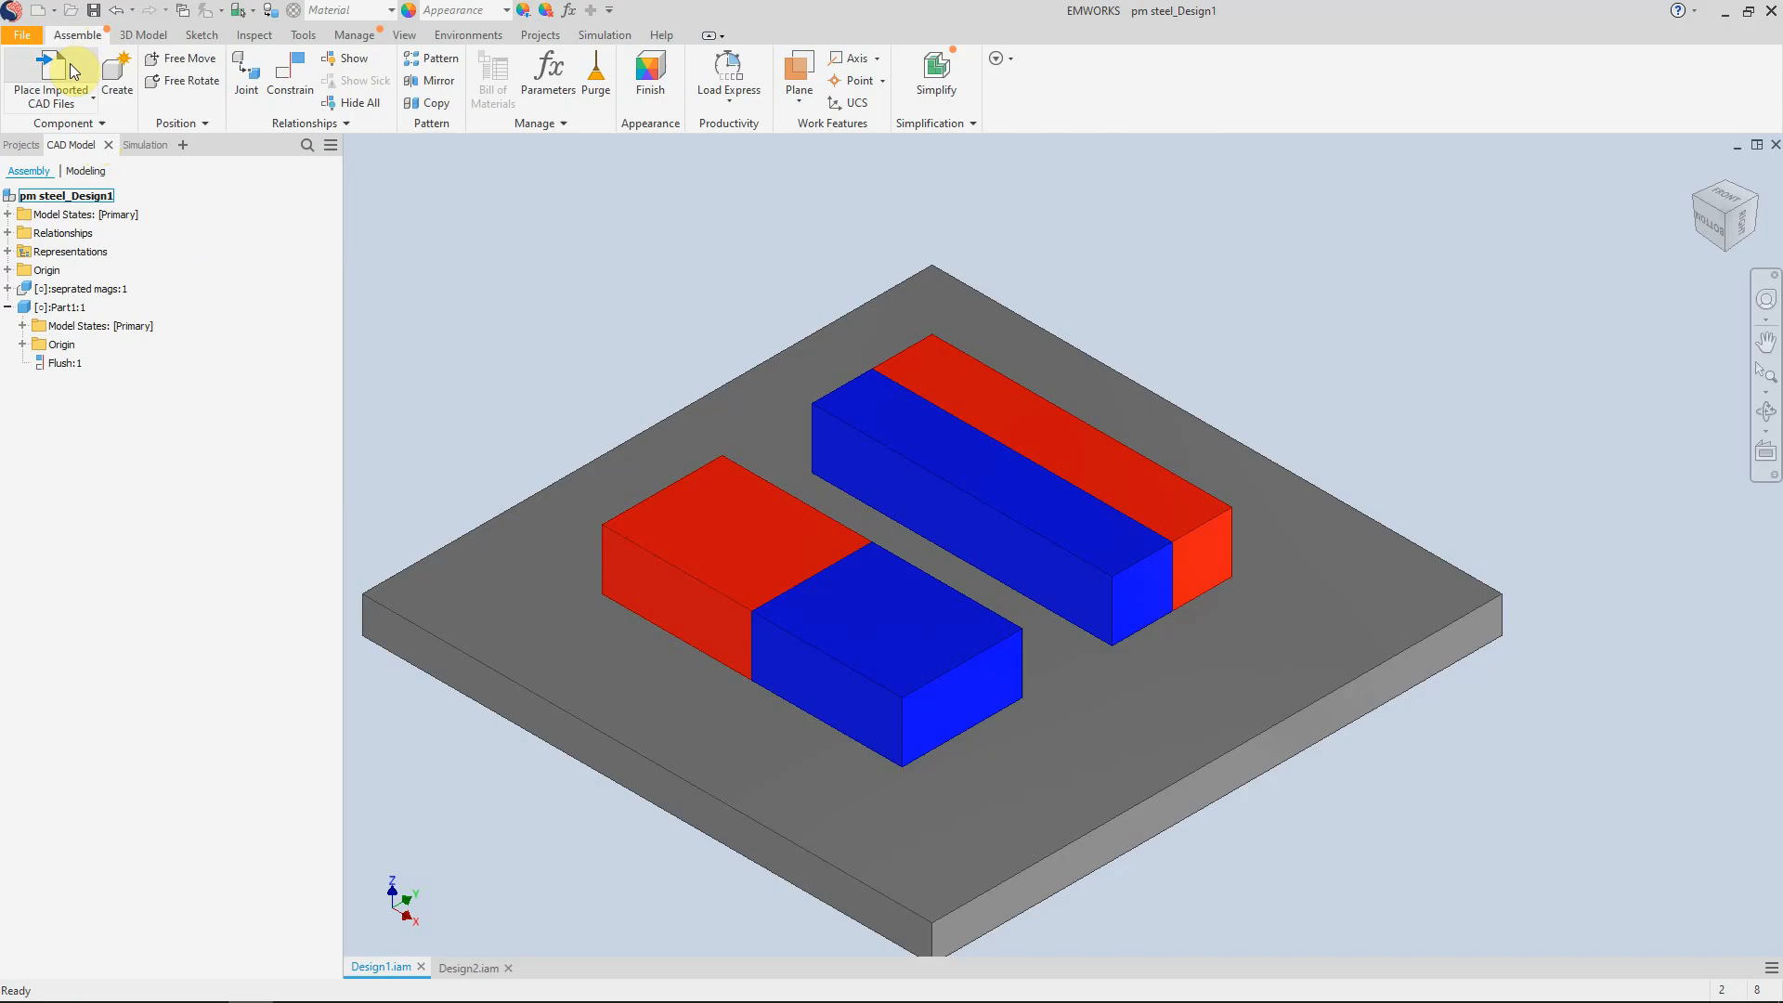
{"action": "left_click", "coordinate": [117, 72]}
{"action": "left_click", "coordinate": [681, 338]}
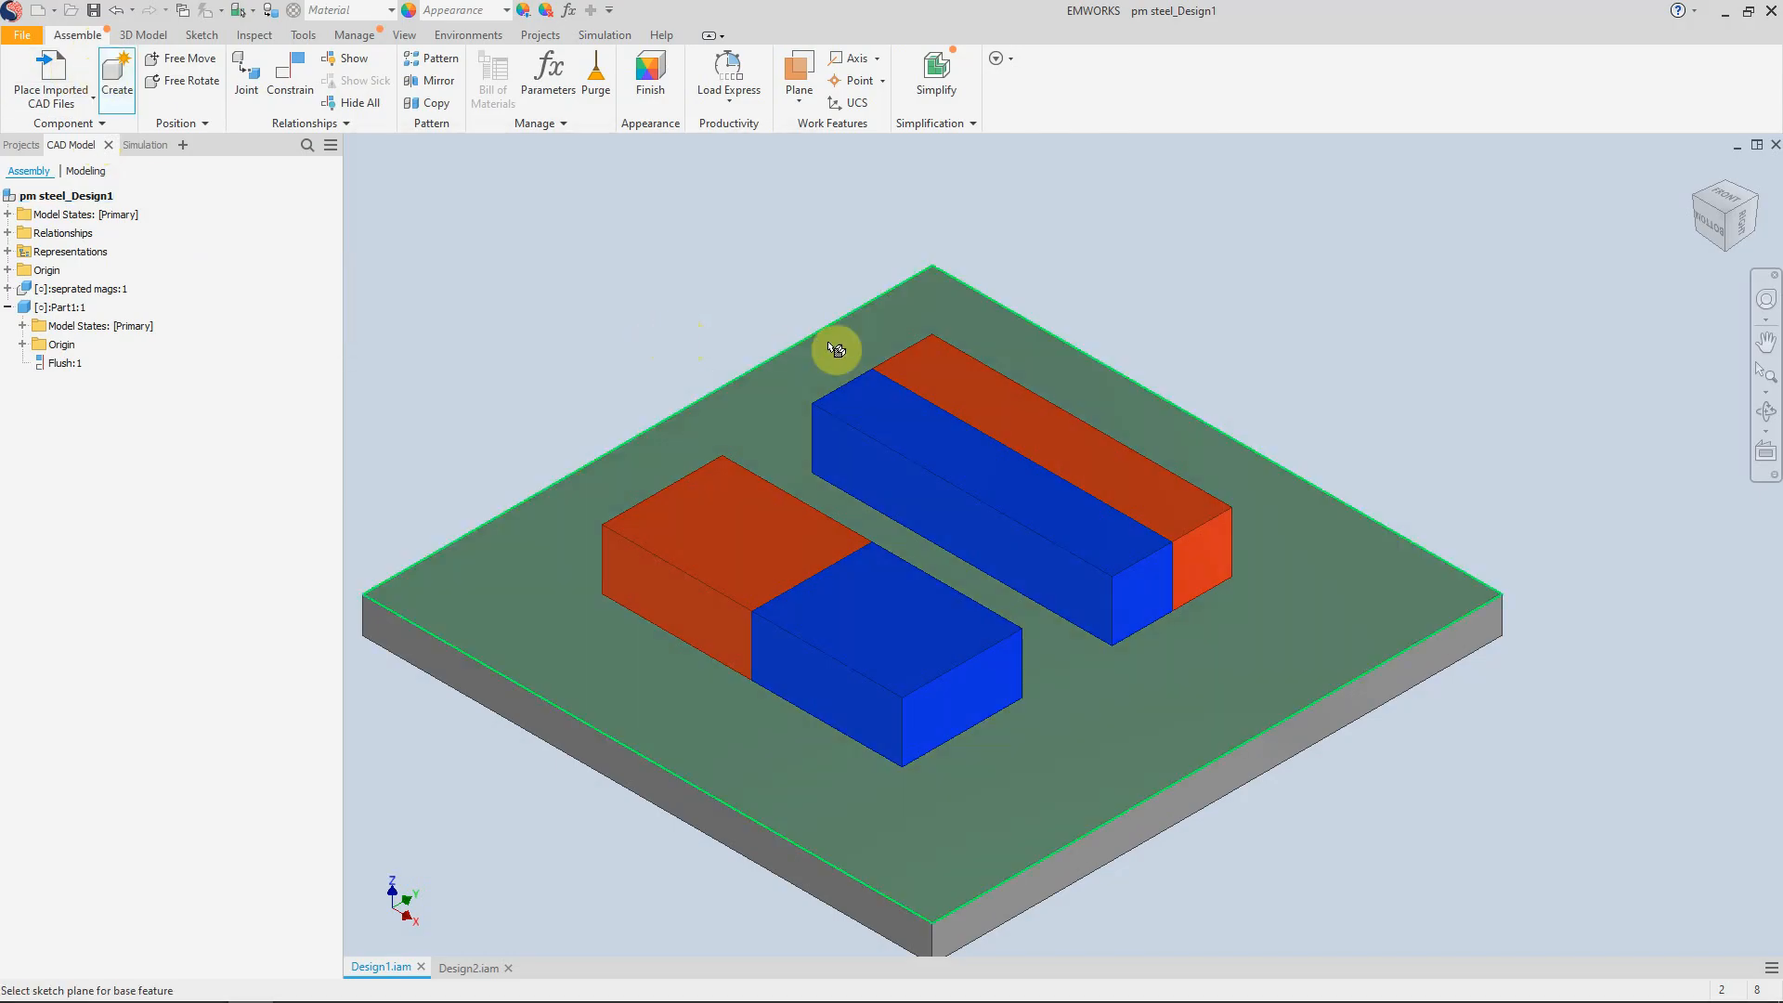
{"action": "key", "text": "Escape"}
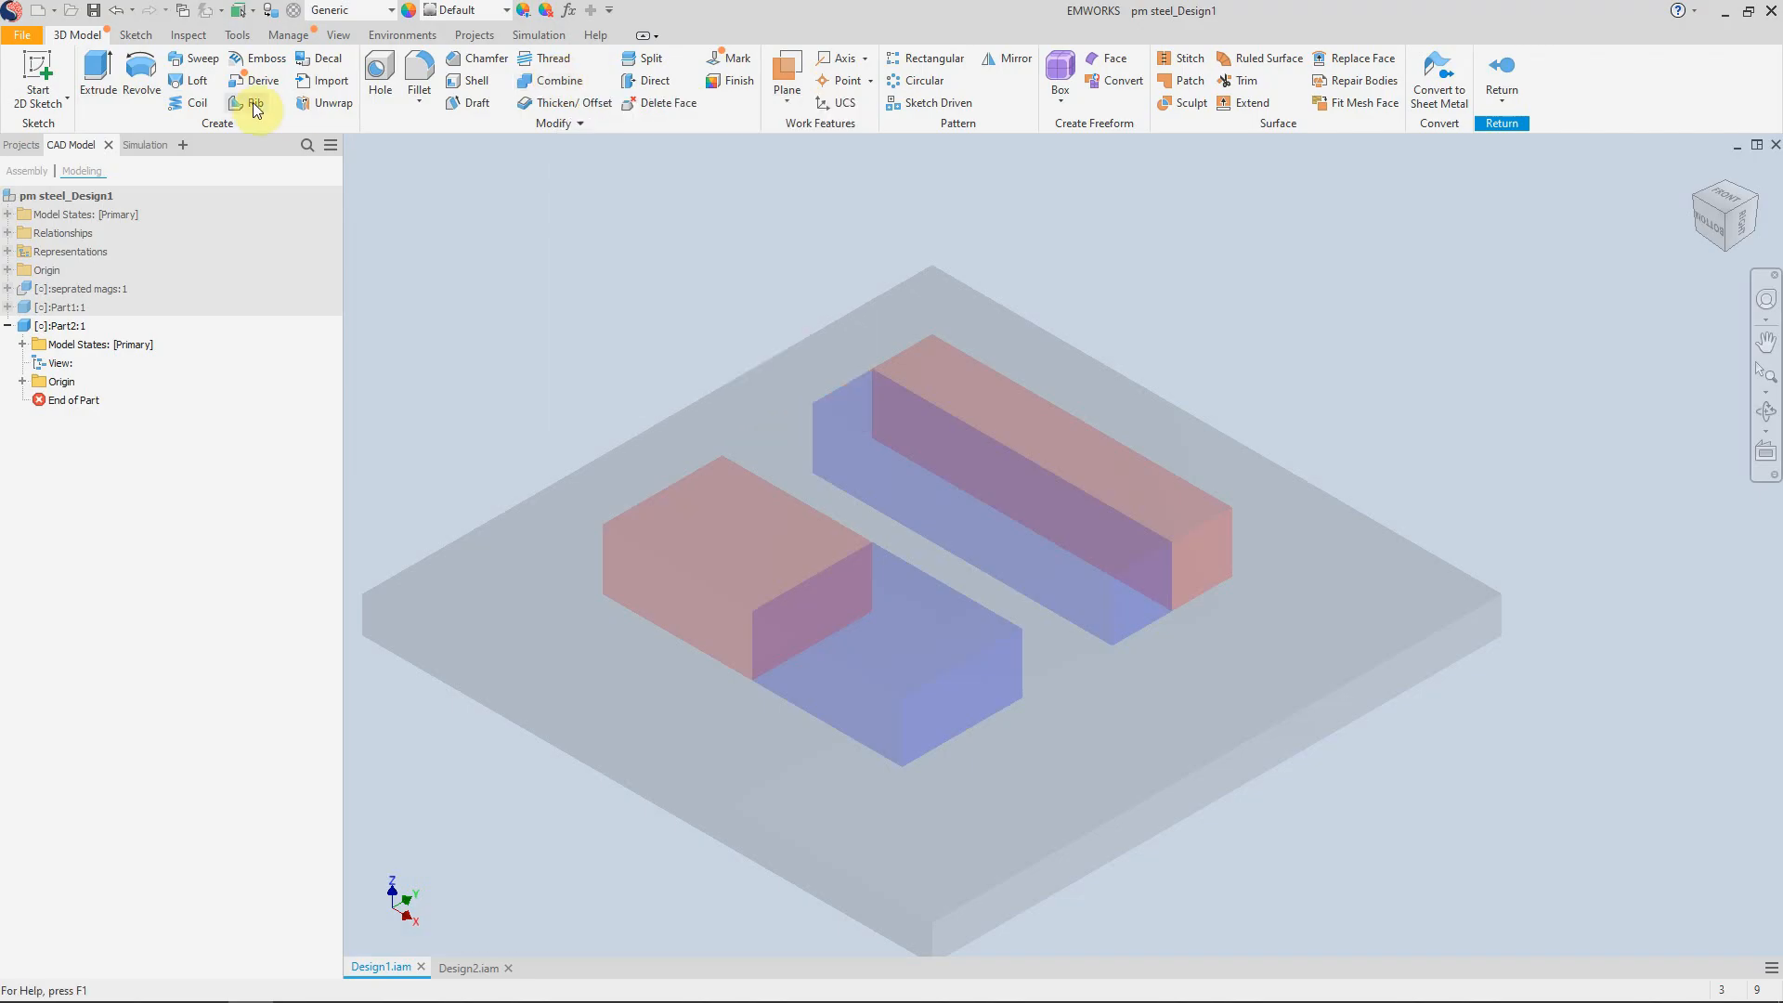
{"action": "left_click", "coordinate": [137, 143]}
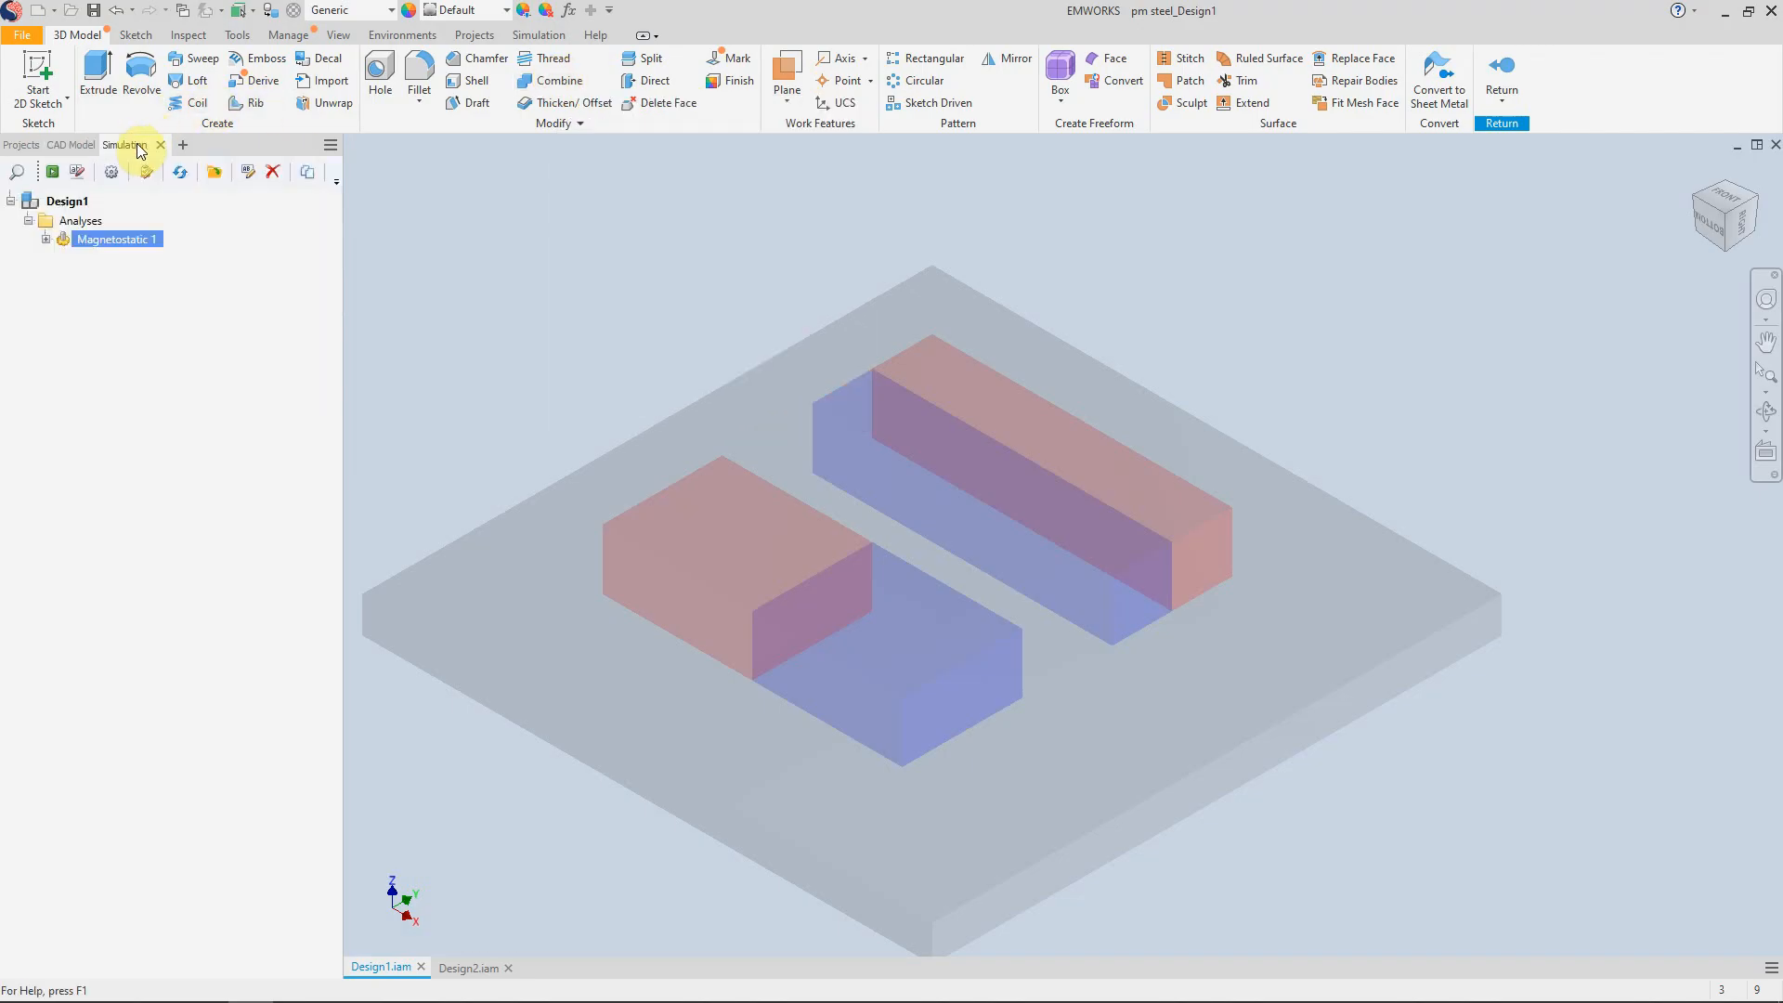
{"action": "left_click", "coordinate": [1502, 67]}
Step: Open the material library for Solid1 of 2magor1 and look up N42 among Arnold Magnetic Technologies' Neodymium-Iron-Boron permanent magnets
{"action": "left_click", "coordinate": [111, 301]}
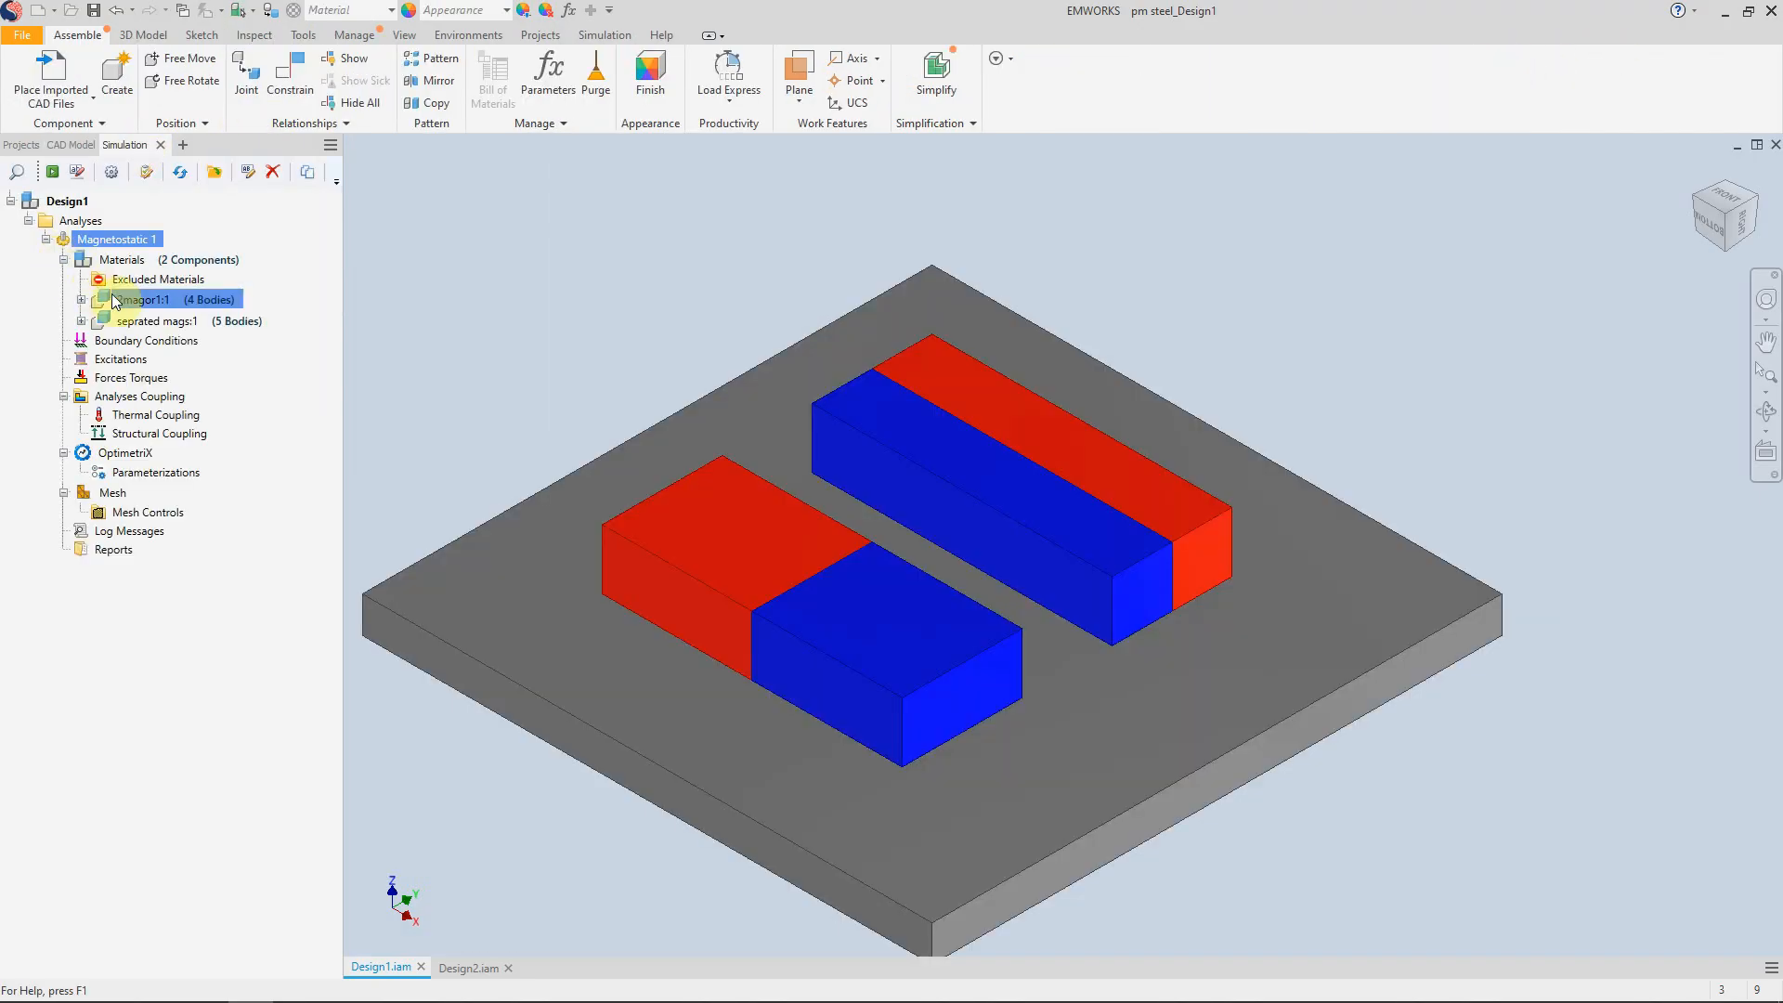
{"action": "left_click", "coordinate": [82, 299]}
{"action": "left_click", "coordinate": [133, 322]}
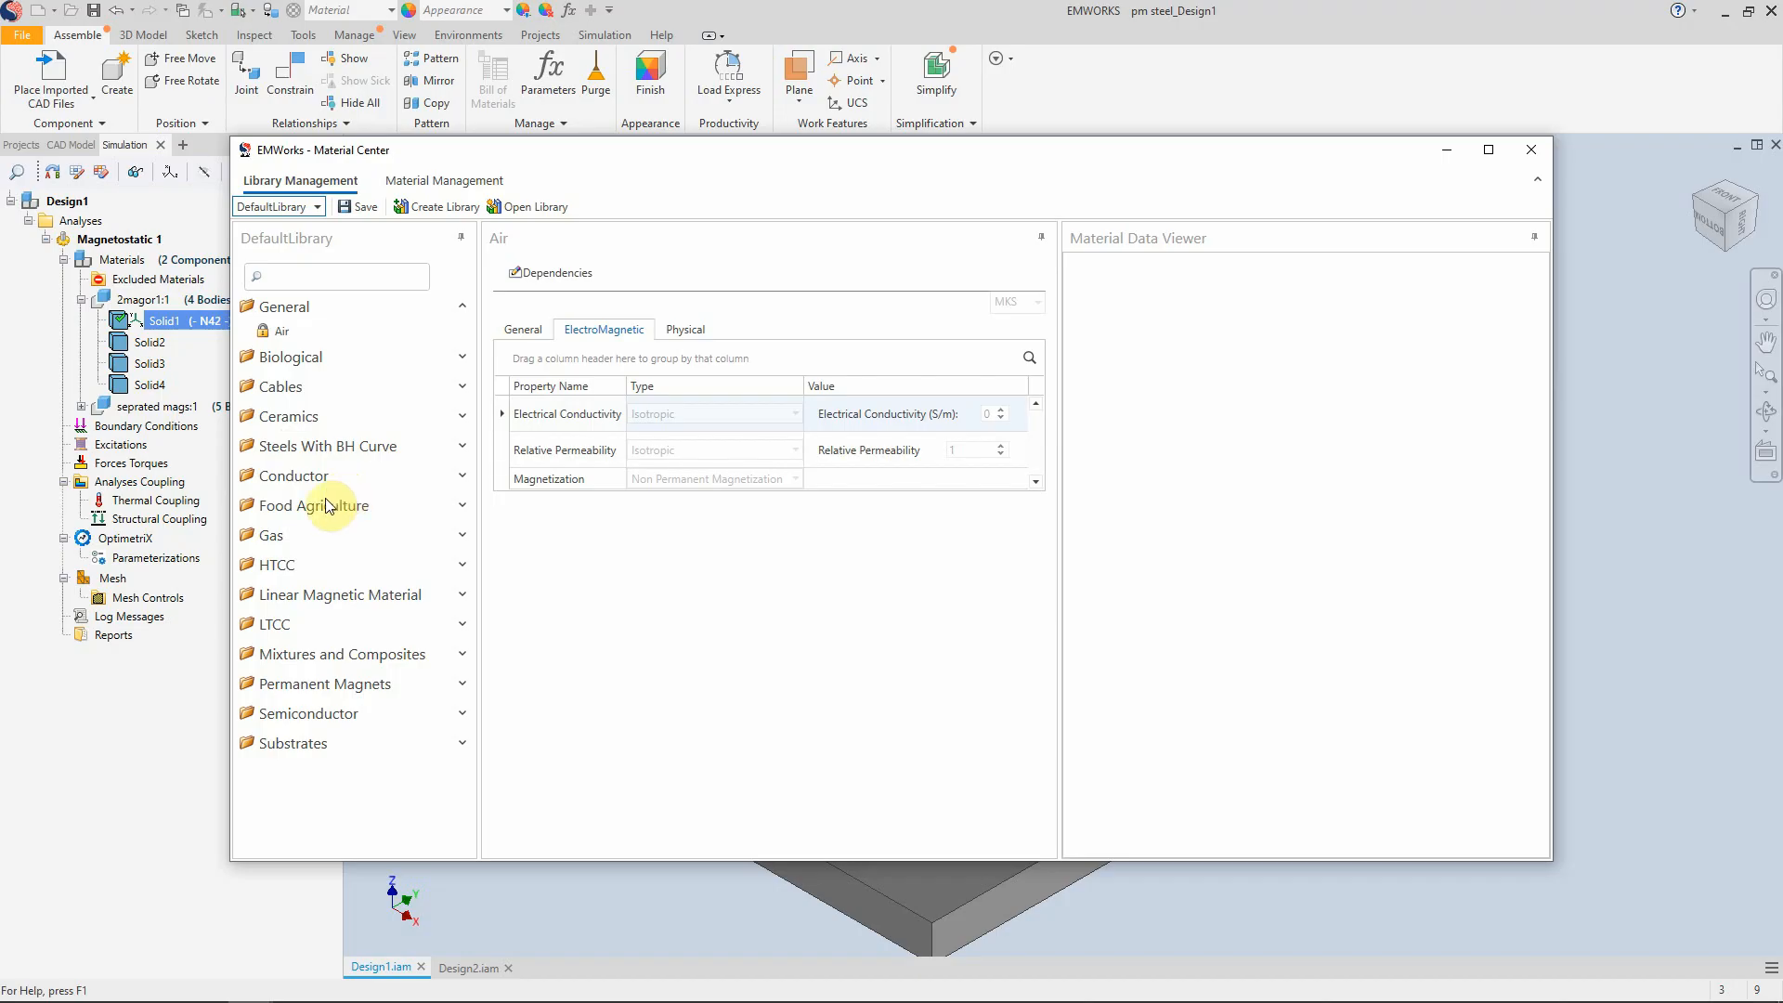
{"action": "left_click", "coordinate": [461, 692]}
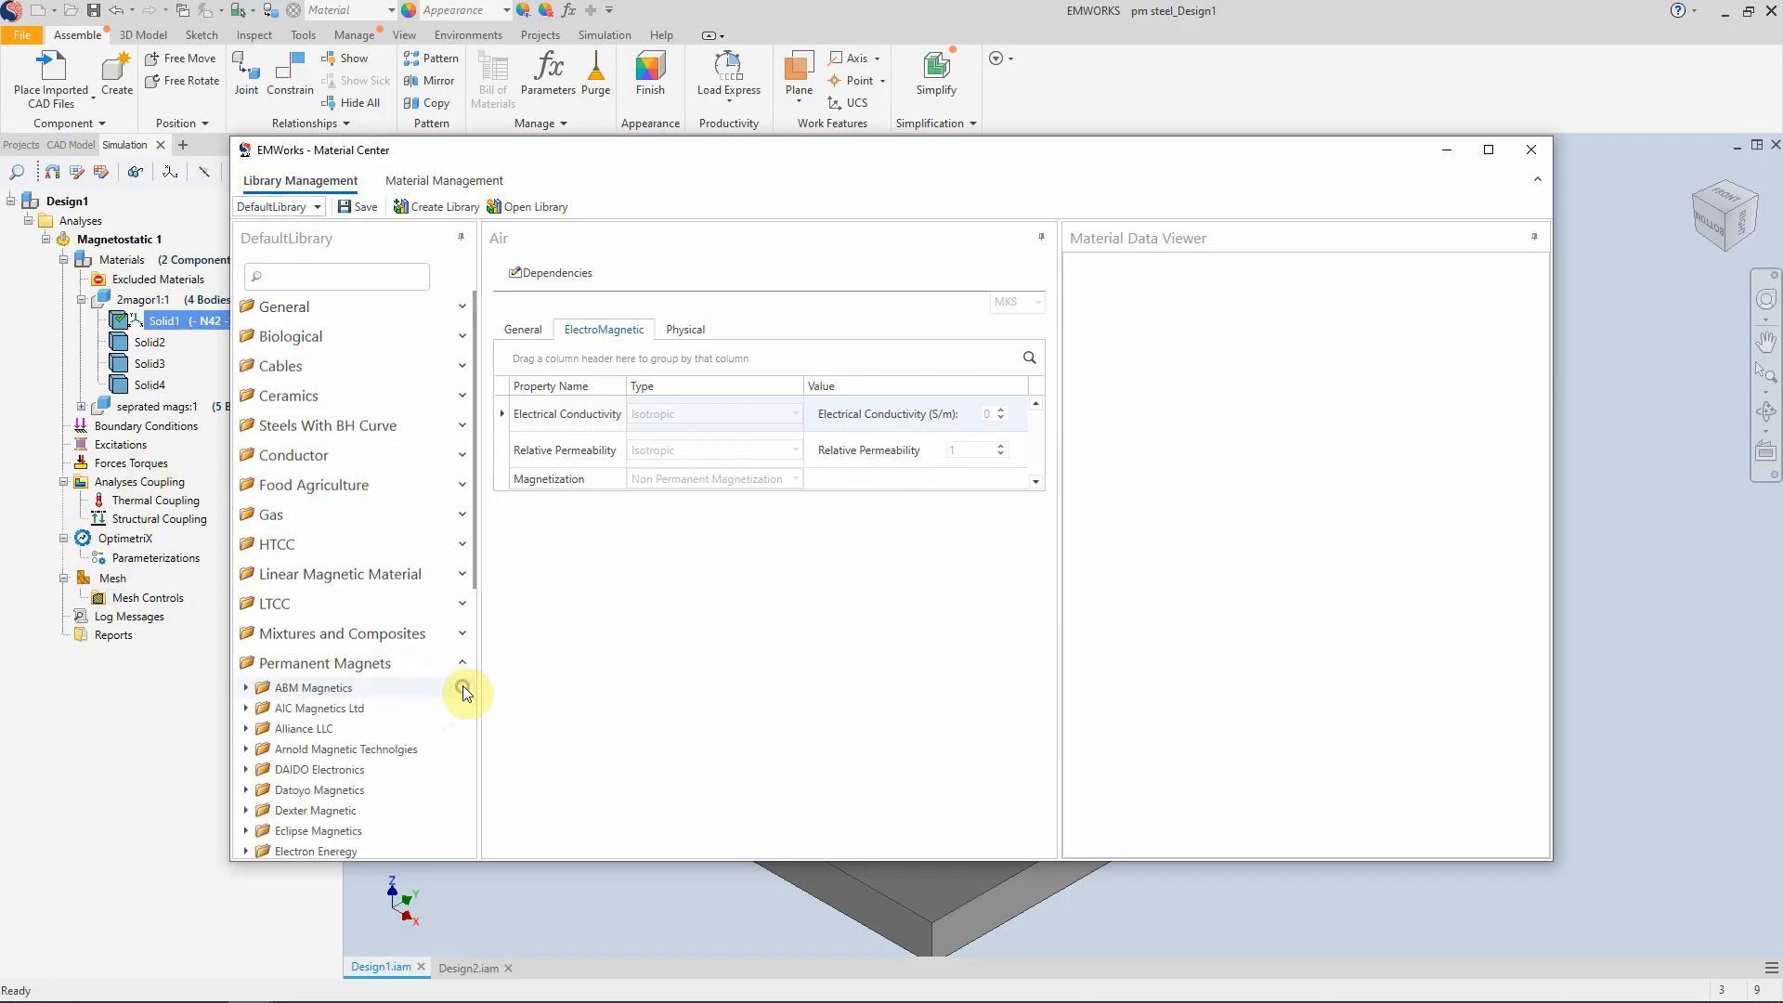
{"action": "left_click", "coordinate": [246, 750]}
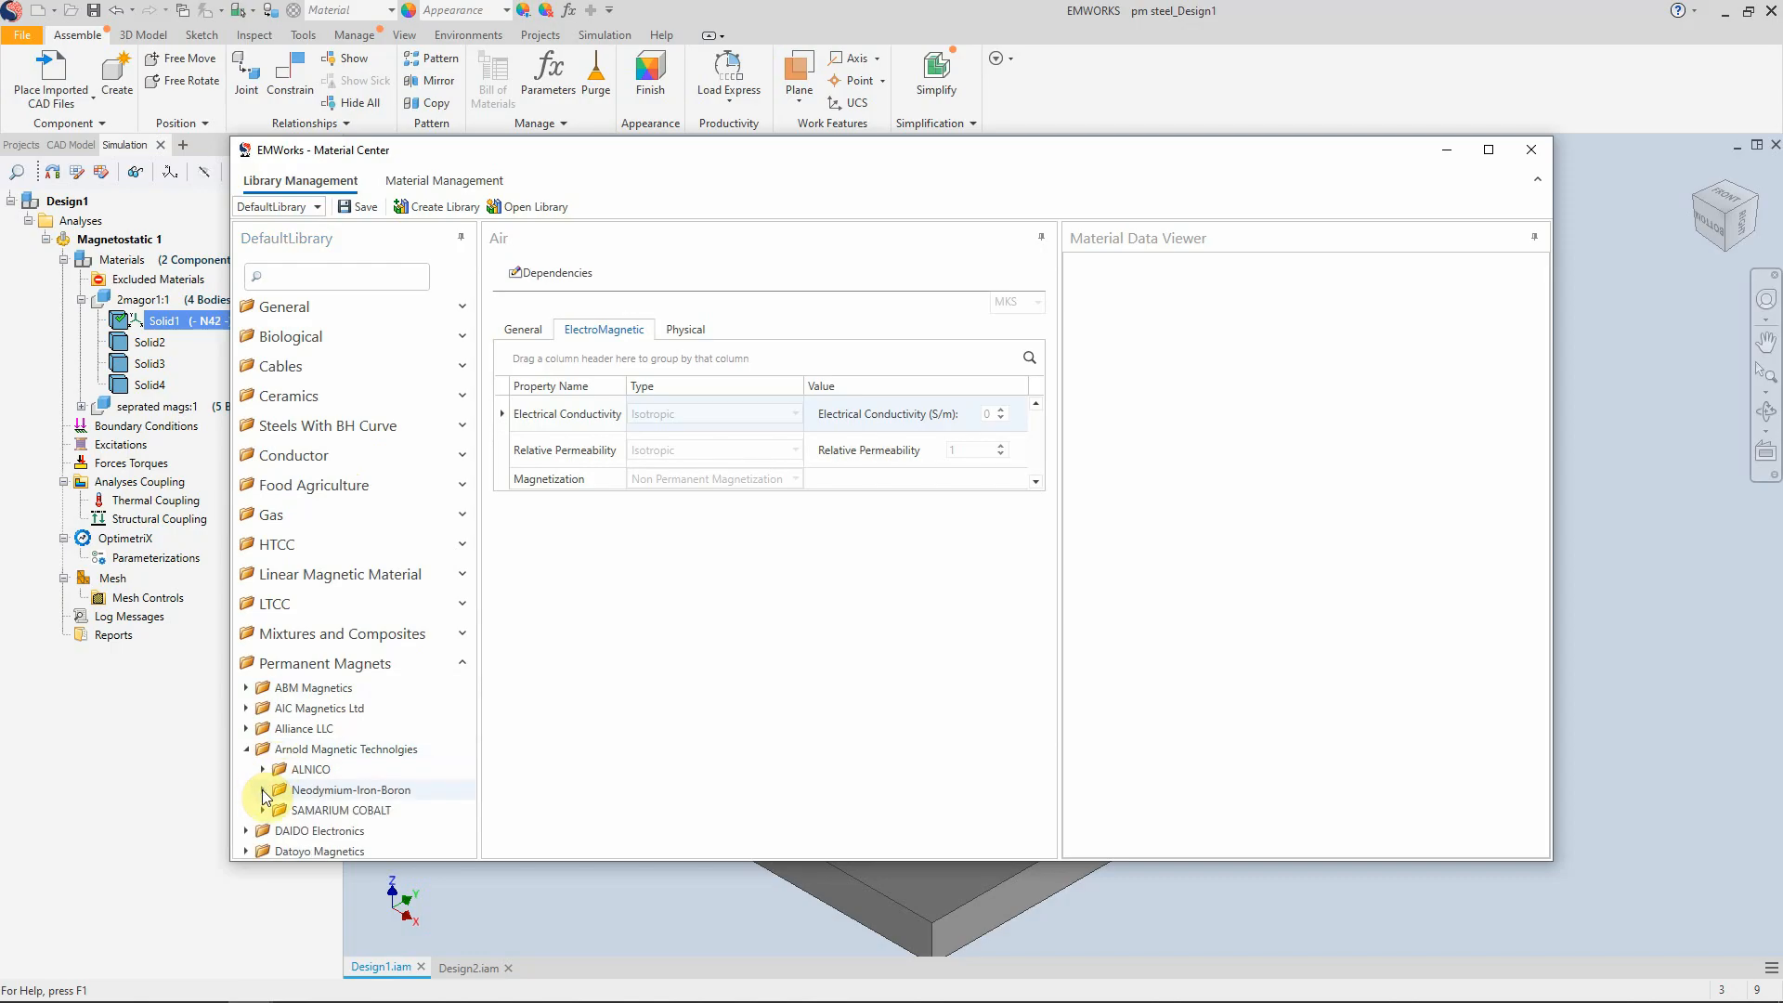
{"action": "left_click", "coordinate": [264, 790]}
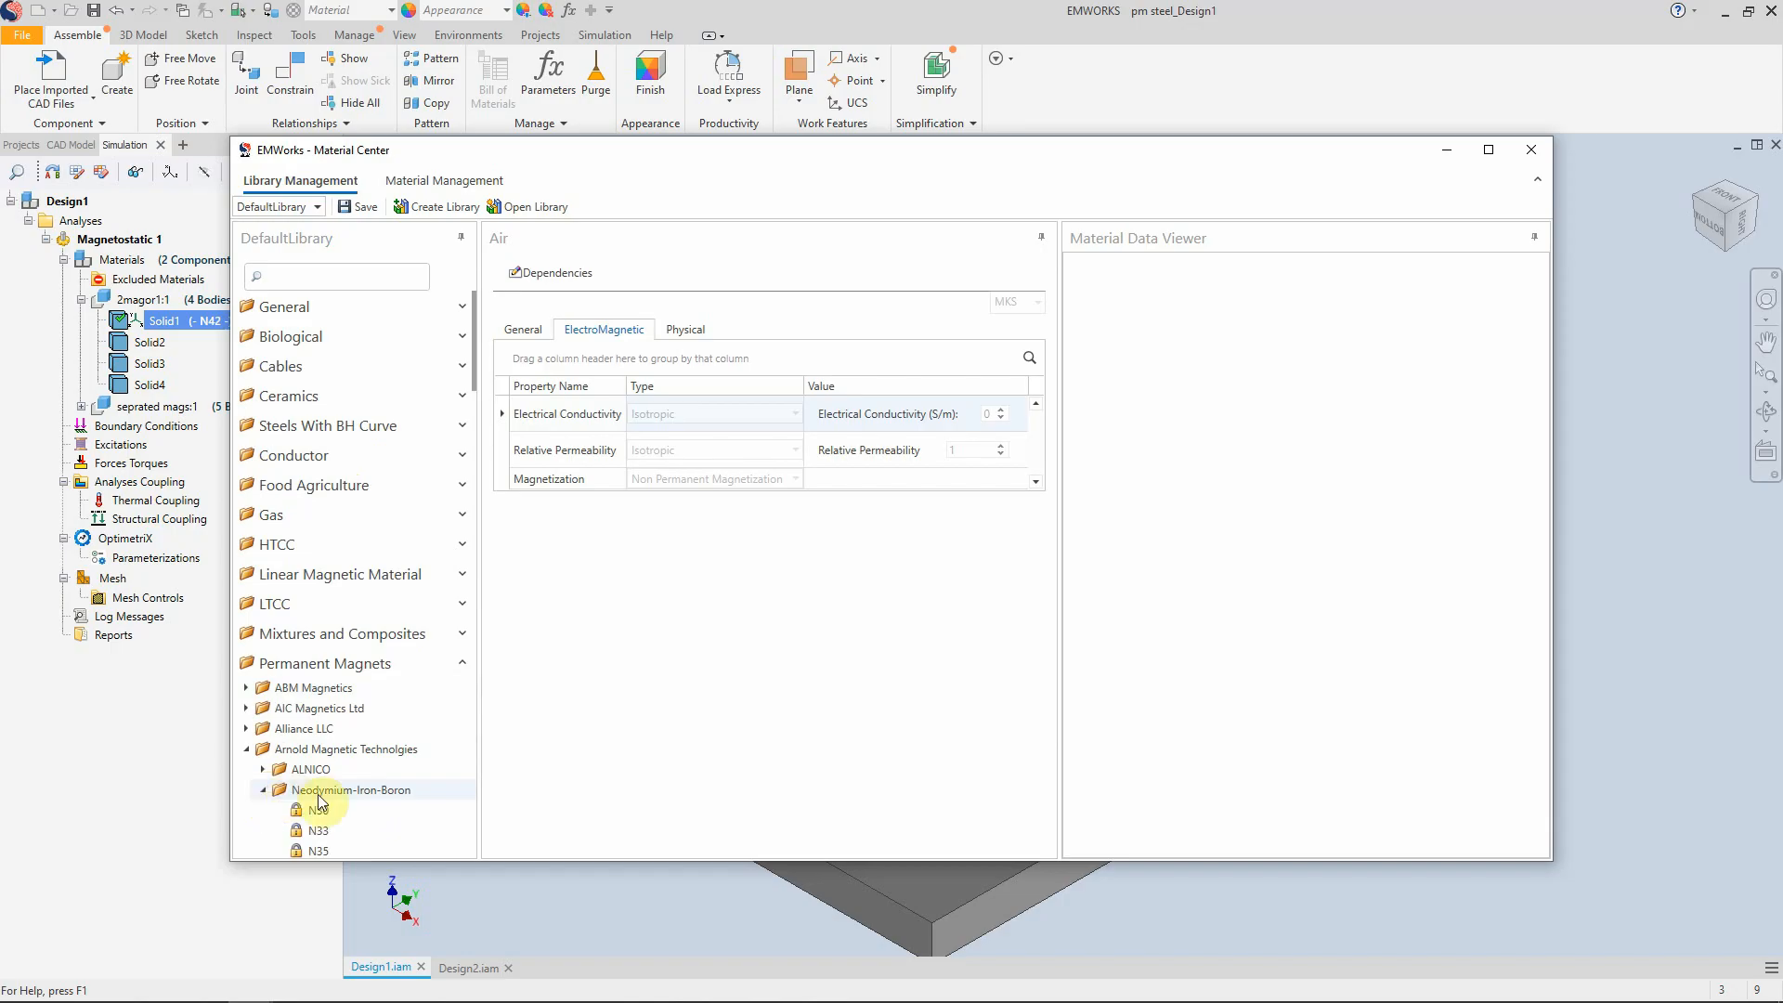
{"action": "scroll", "coordinate": [313, 800], "scroll_direction": "down", "scroll_amount": 1}
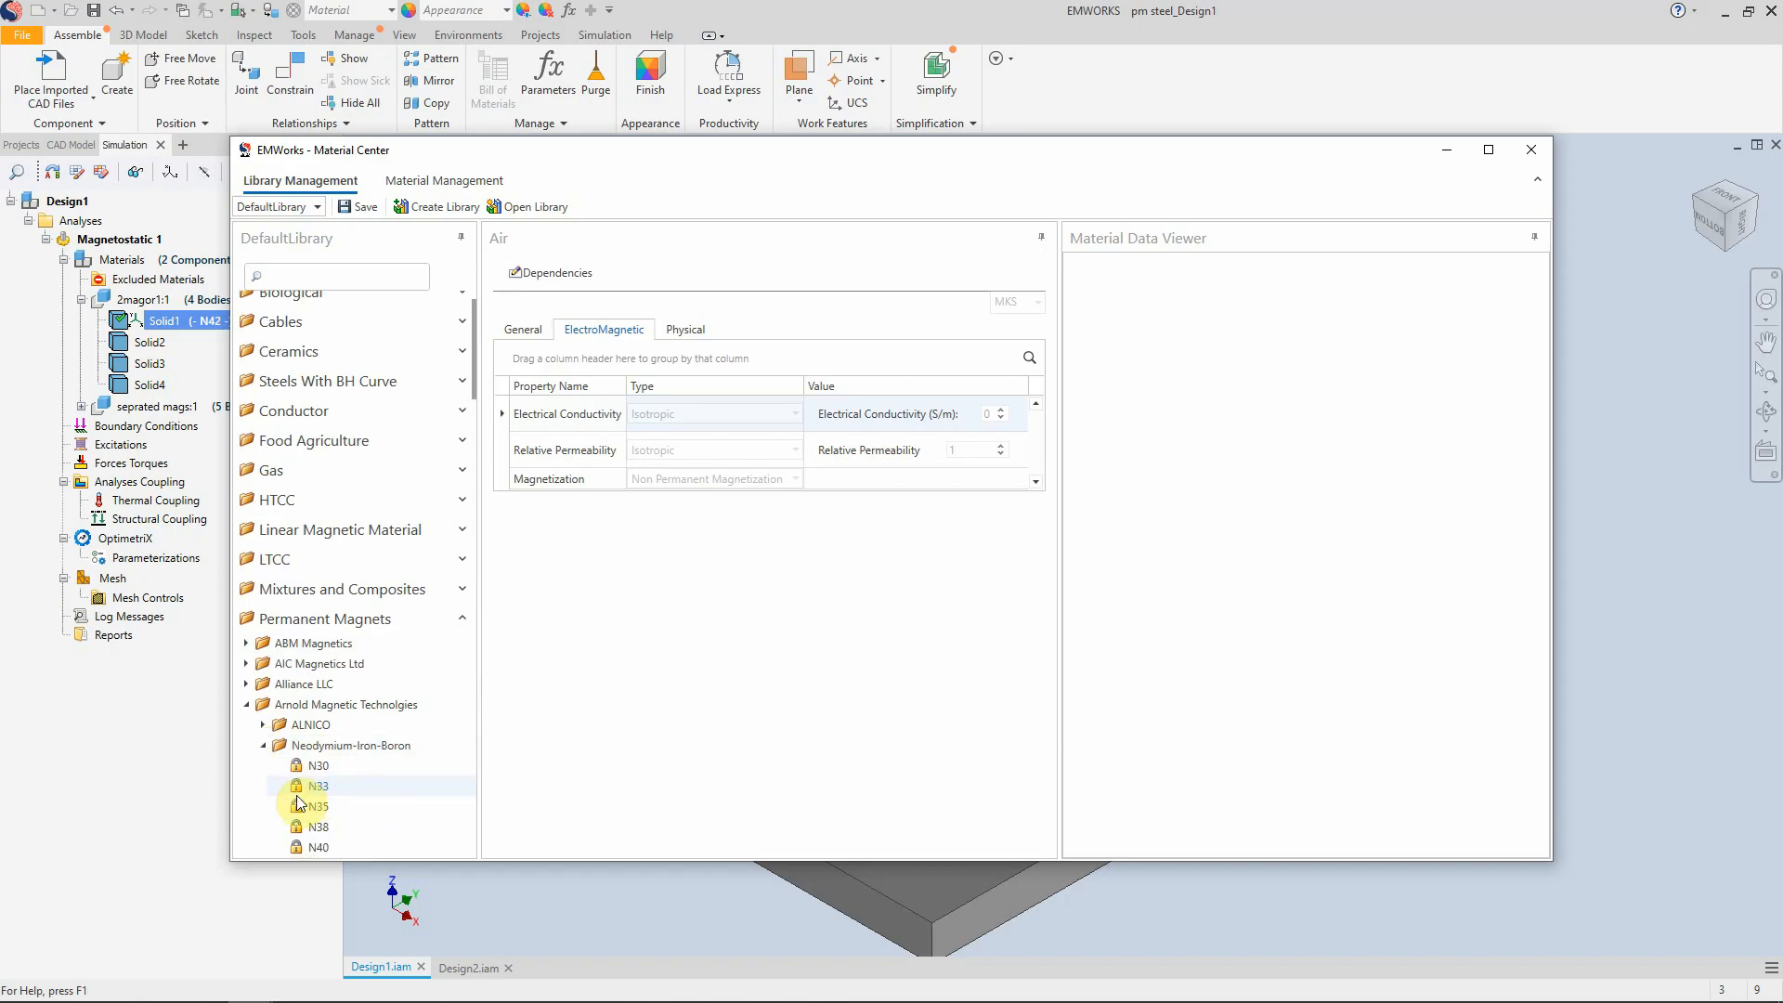
{"action": "scroll", "coordinate": [318, 823], "scroll_direction": "down", "scroll_amount": 1}
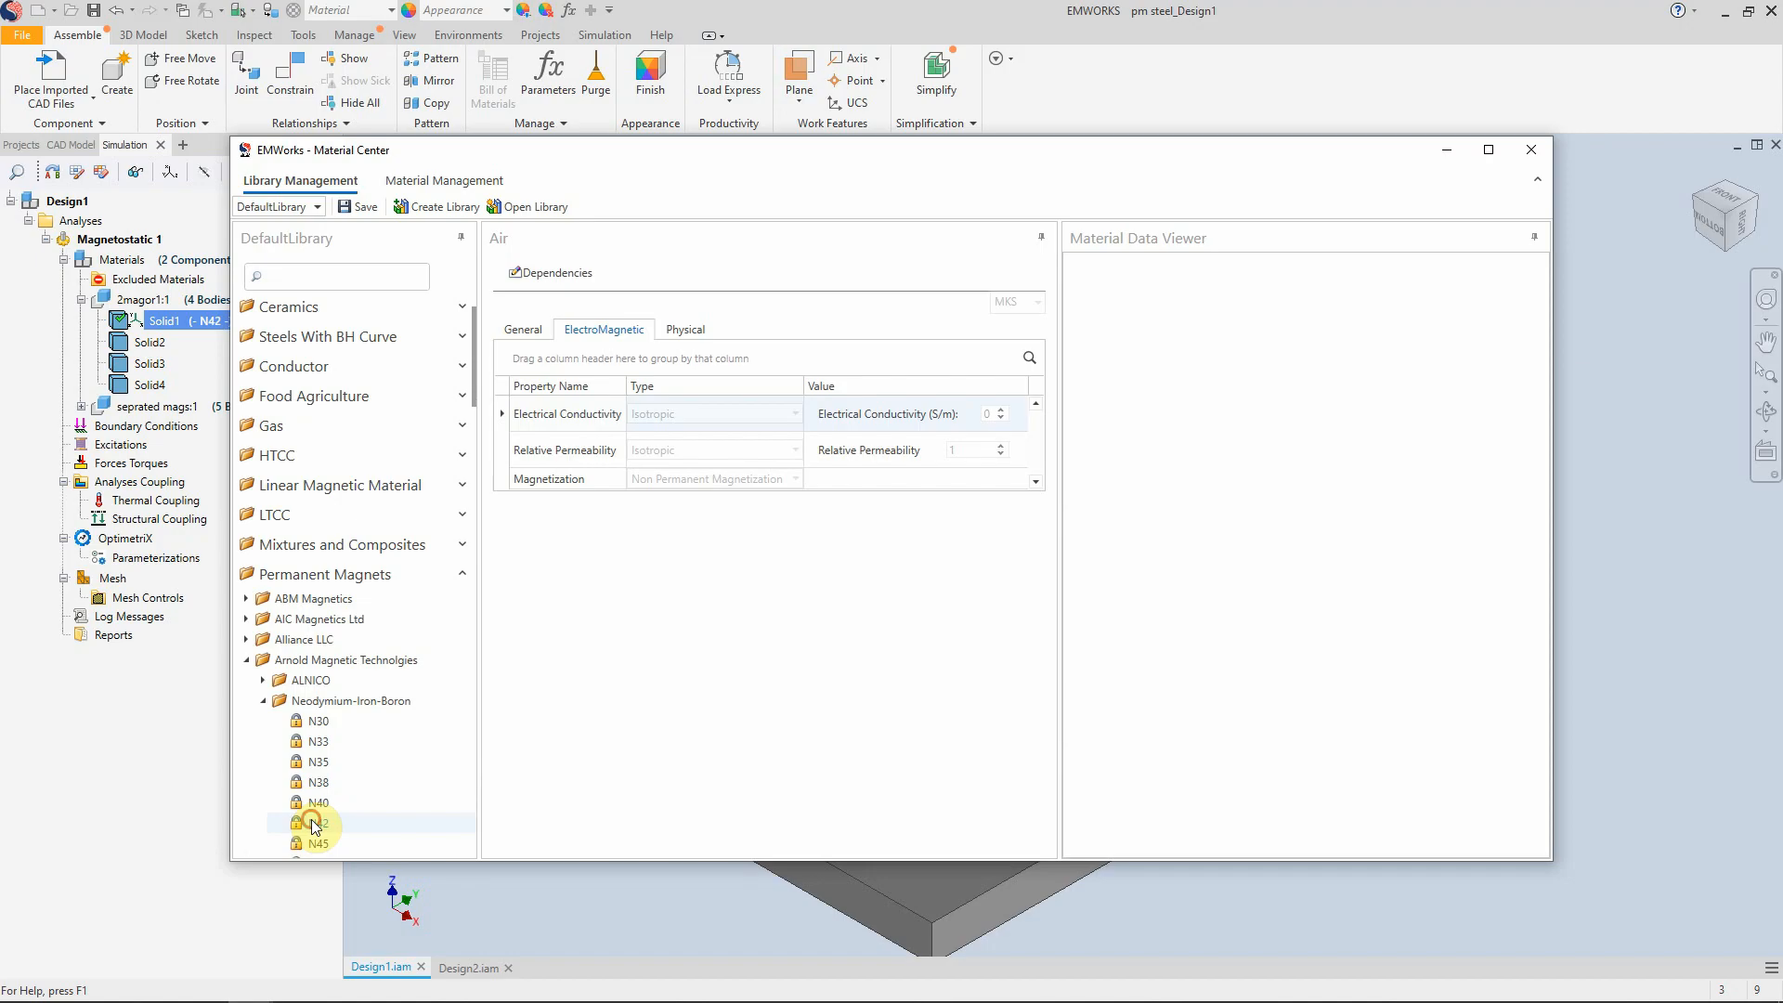
{"action": "left_click", "coordinate": [316, 825]}
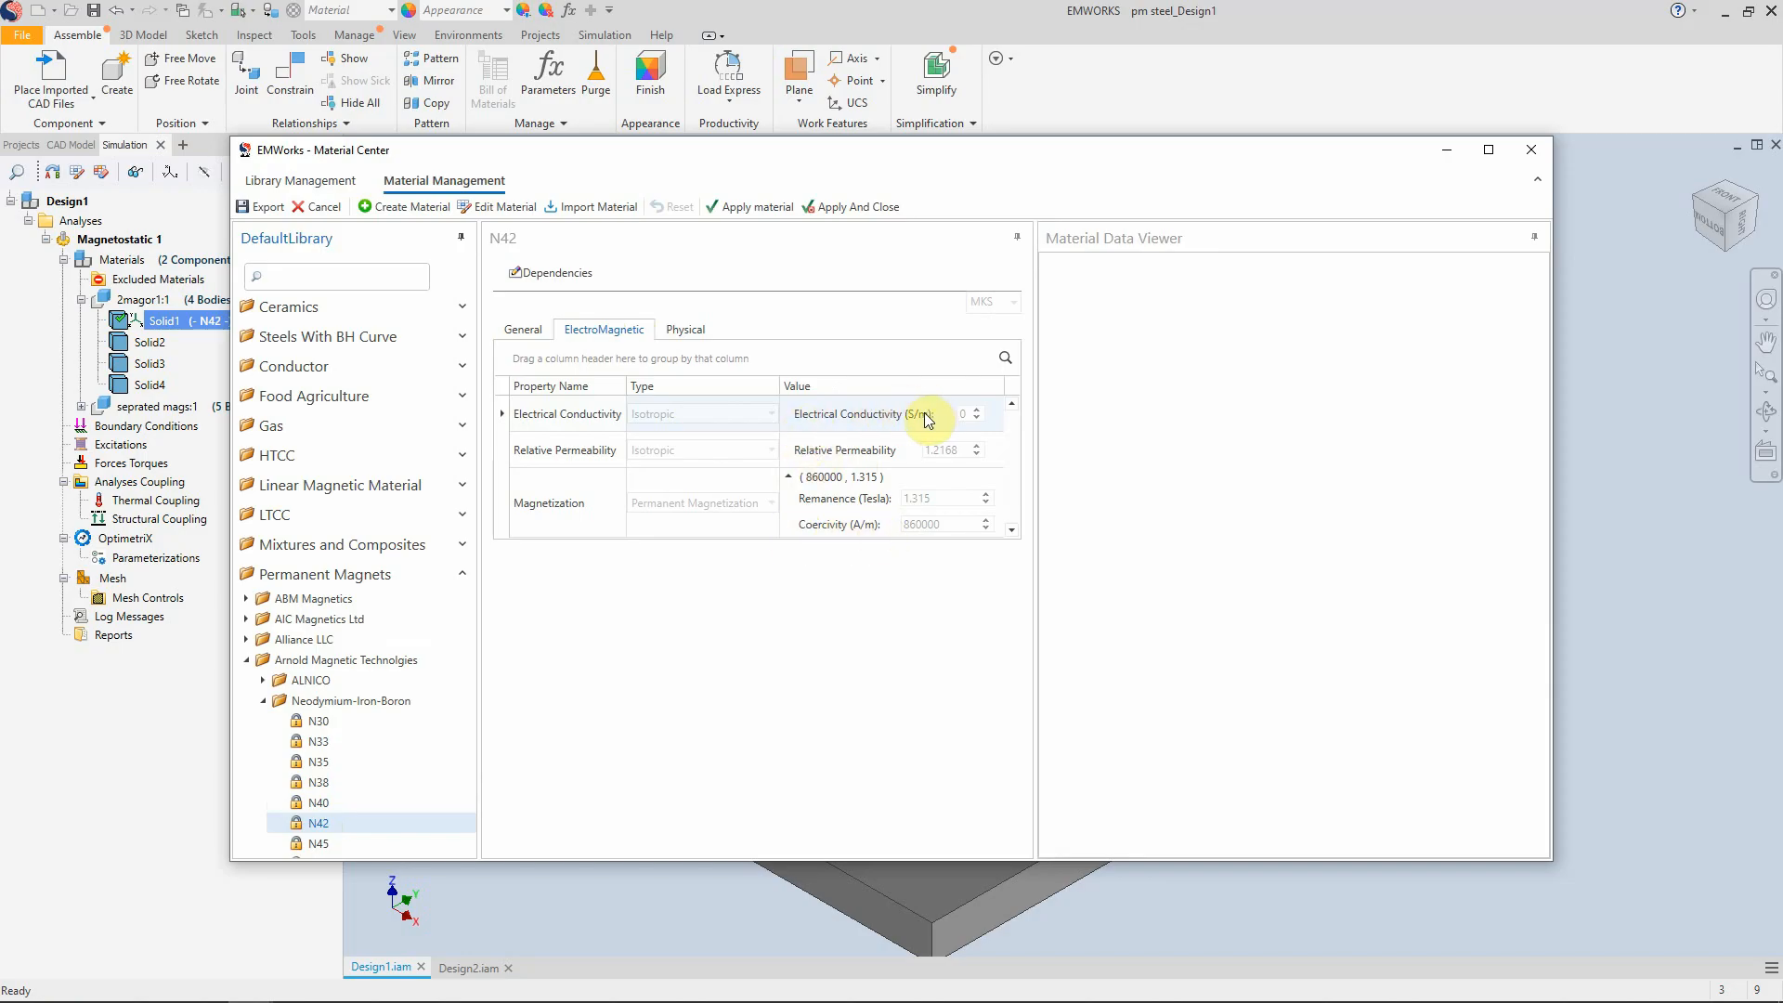
Step: Review the physical and general properties of the N42 material and close the material library without applying it
{"action": "left_click", "coordinate": [683, 332]}
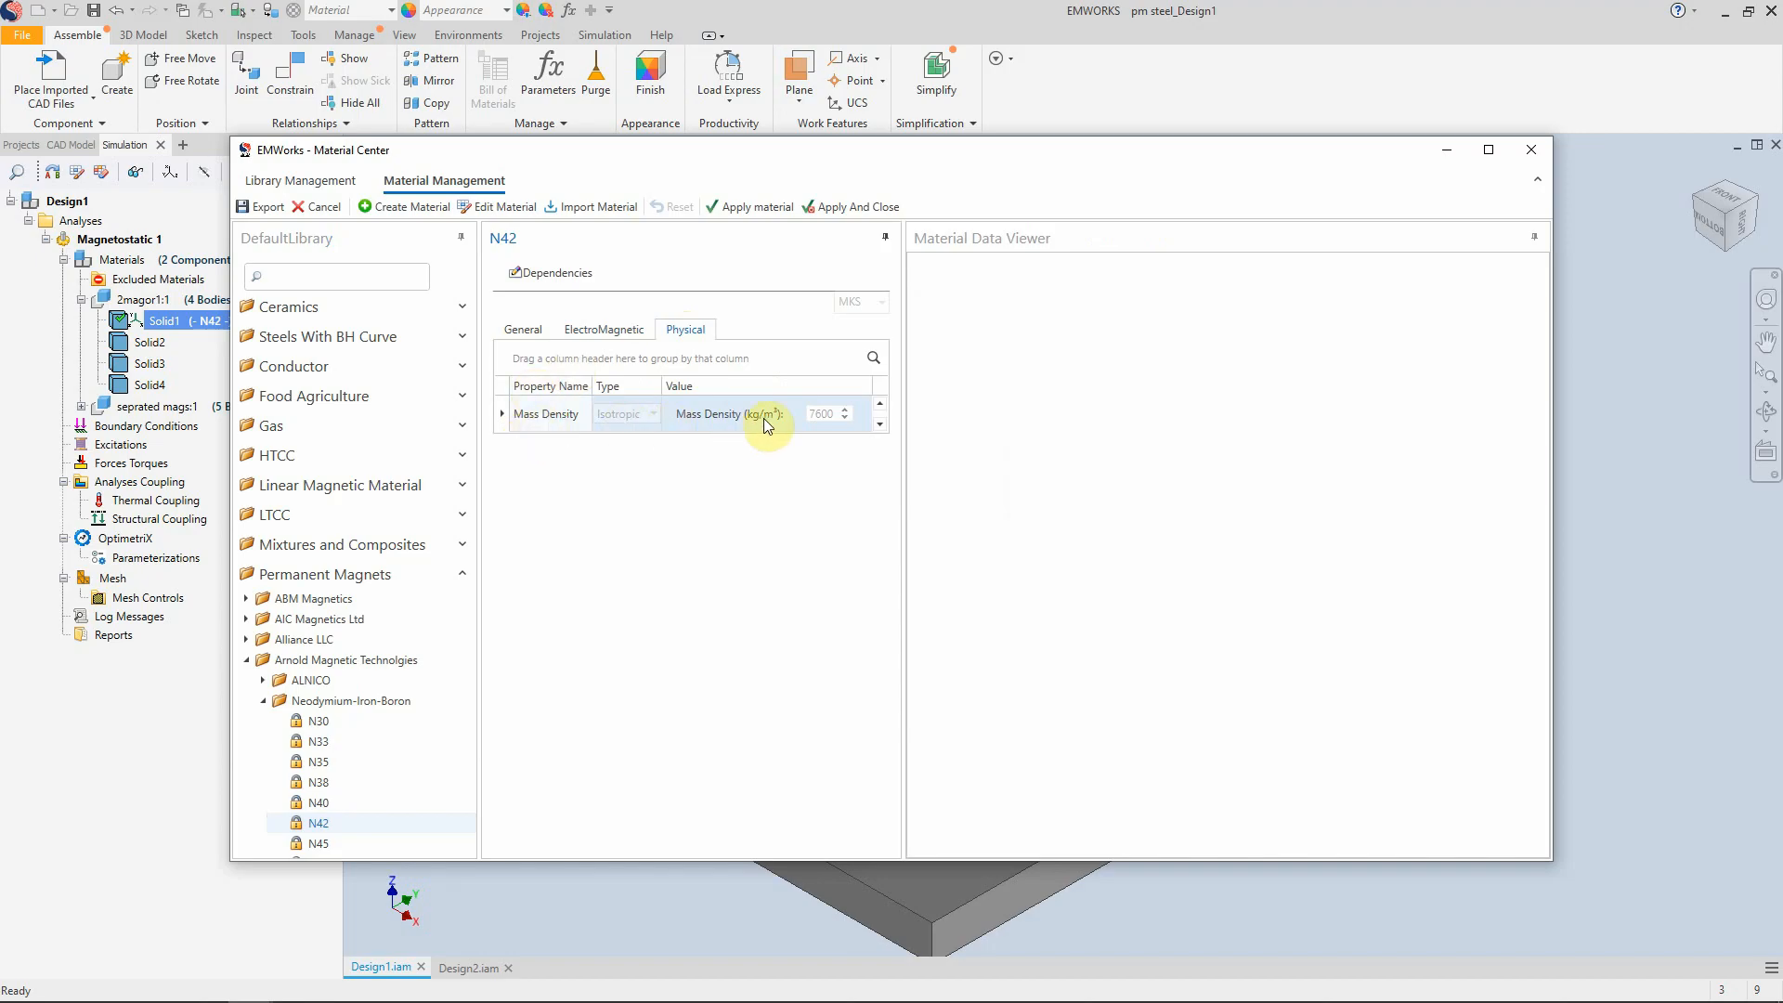
{"action": "left_click", "coordinate": [523, 330]}
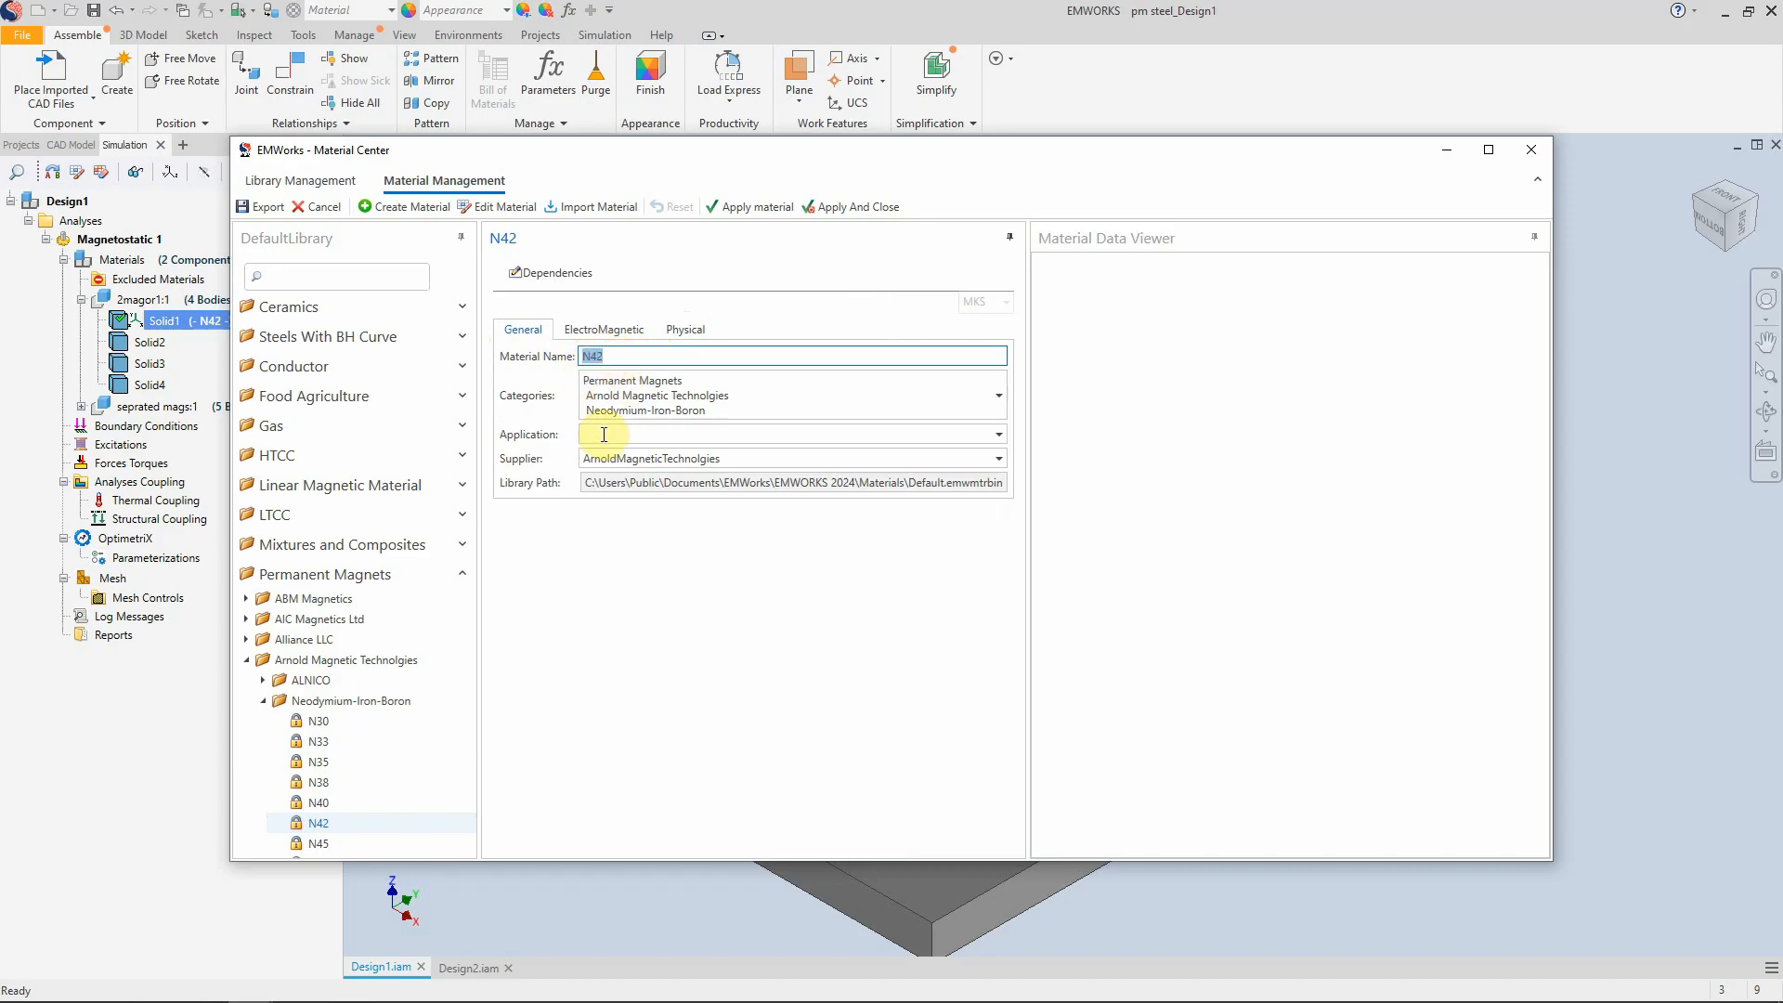
{"action": "left_click", "coordinate": [1531, 151]}
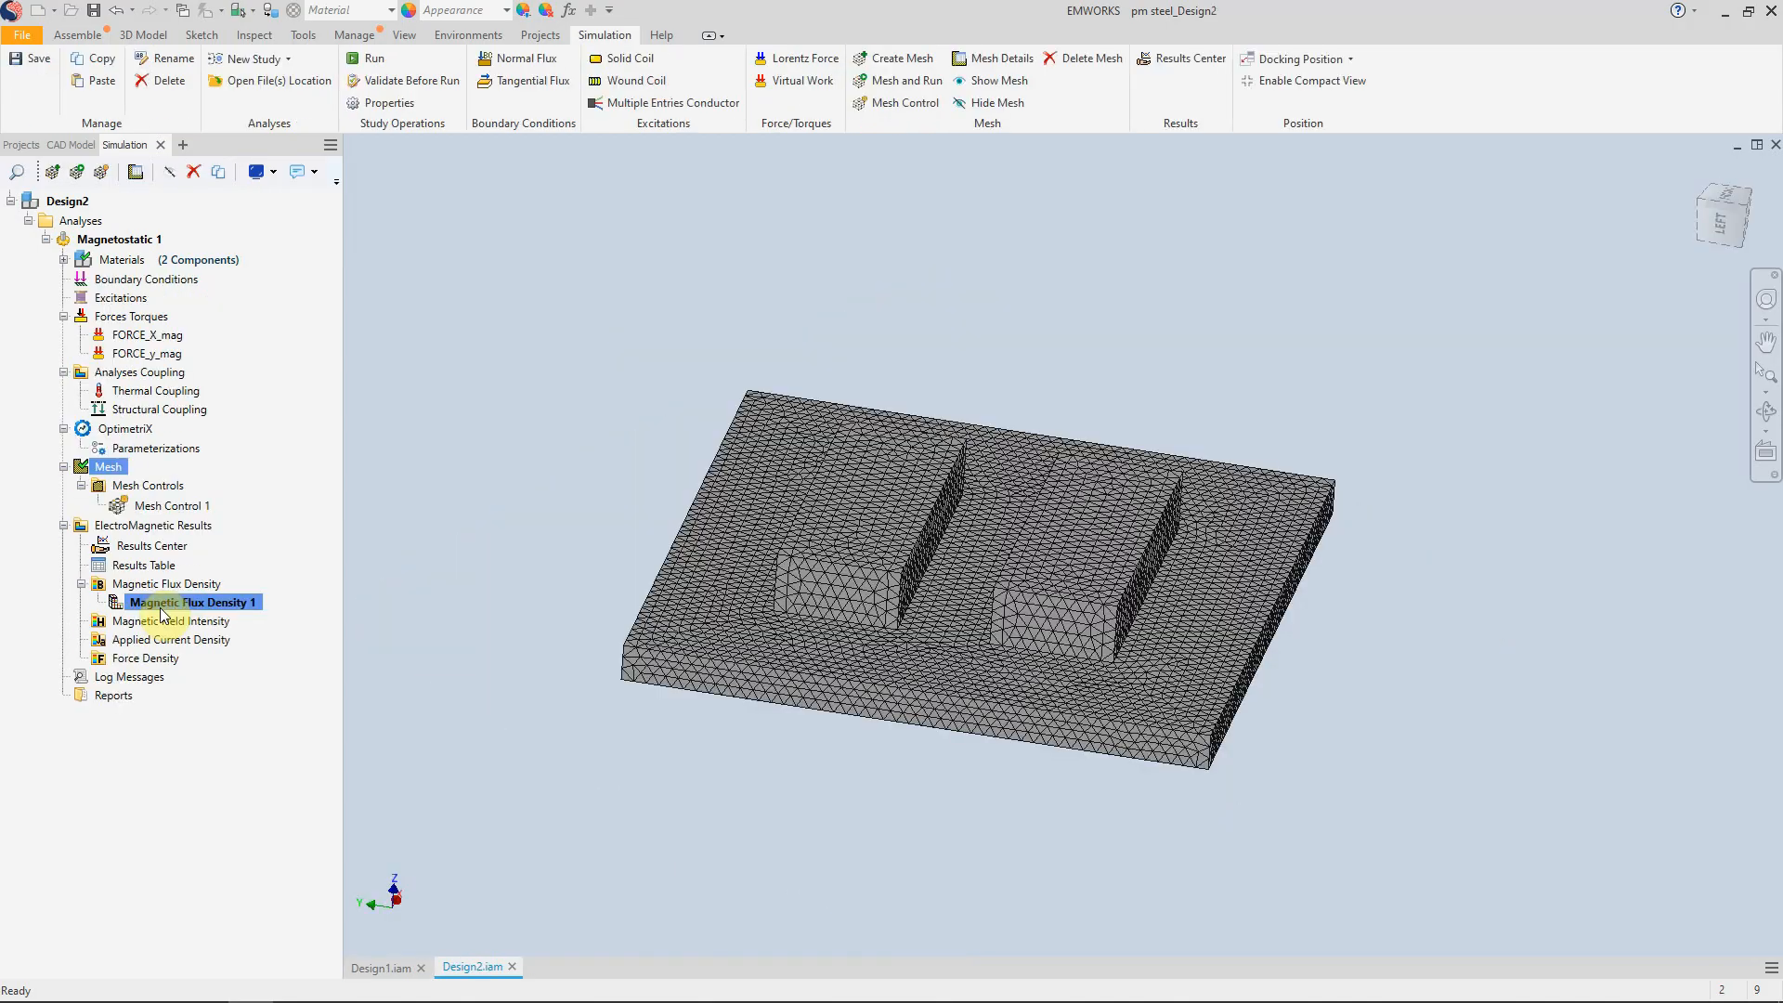
Step: Inspect the mesh of the Design2 magnets and plate, and display the Magnetic Flux Density 1 plot
{"action": "left_click", "coordinate": [514, 636]}
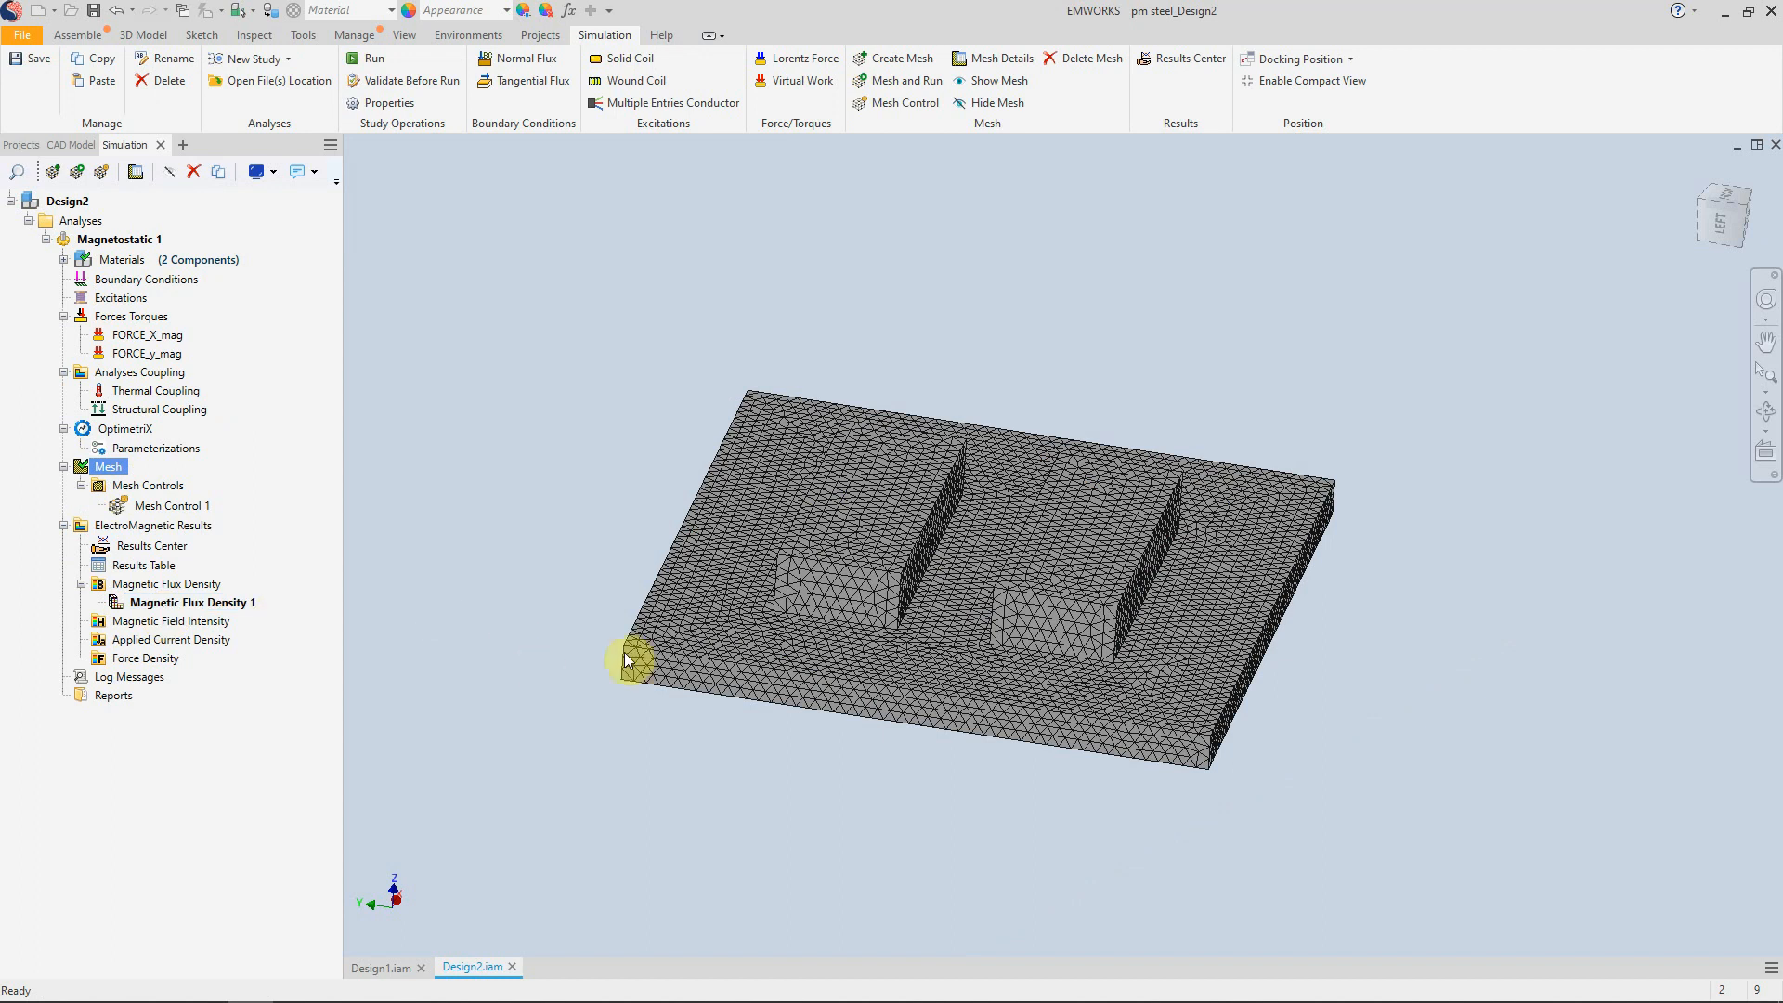
{"action": "middle_click_drag", "start_coordinate": [1063, 657], "coordinate": [1150, 661], "text": "shift"}
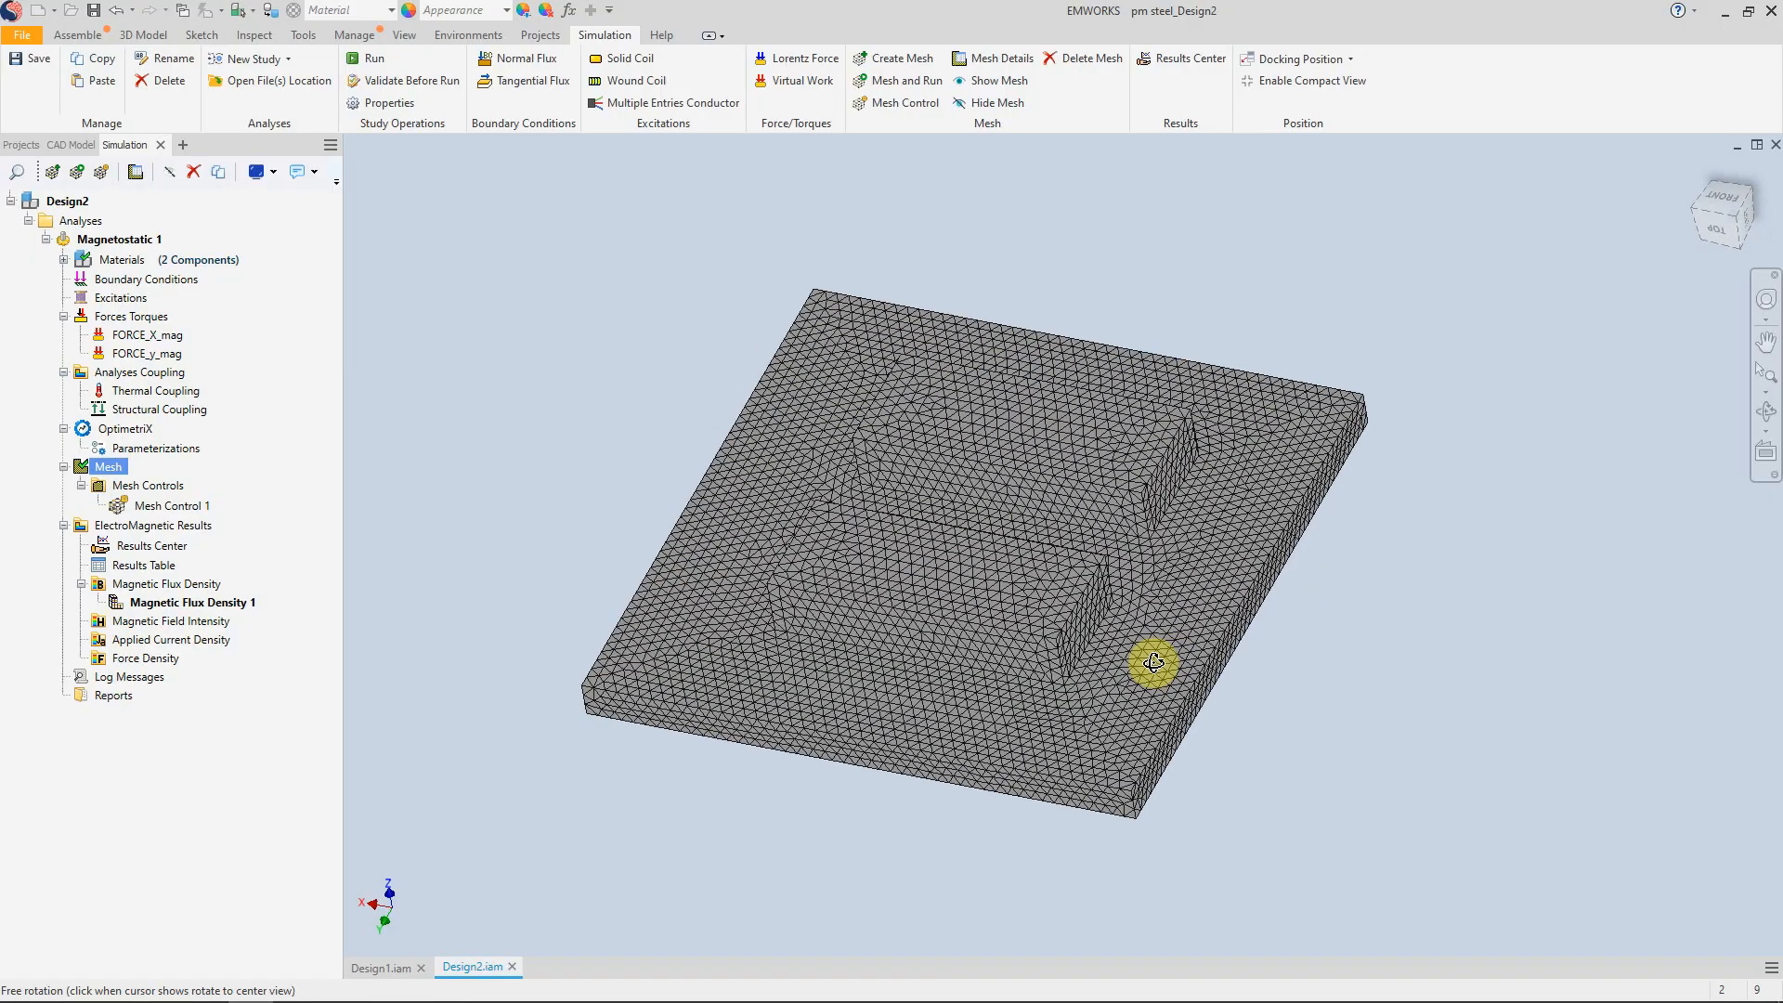
{"action": "double_click", "coordinate": [139, 602]}
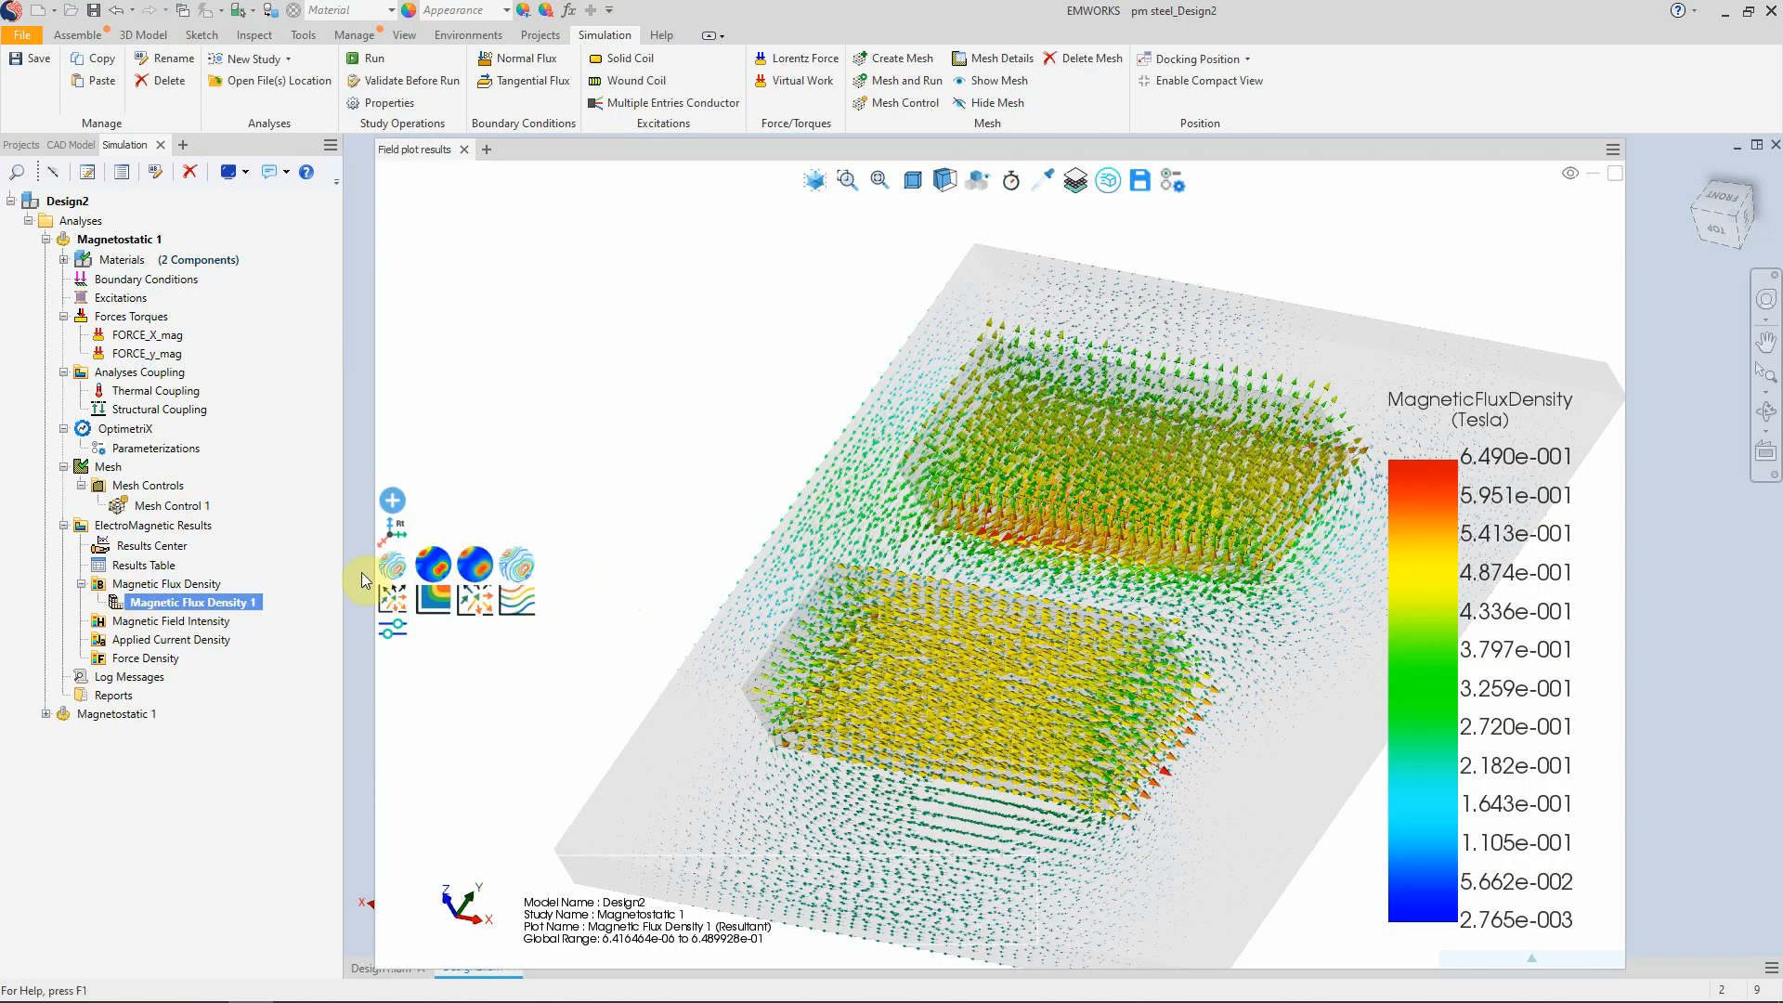
Step: Check the plot types offered for magnetic flux density and examine the flux vectors around both magnets from different angles
{"action": "right_click", "coordinate": [146, 586]}
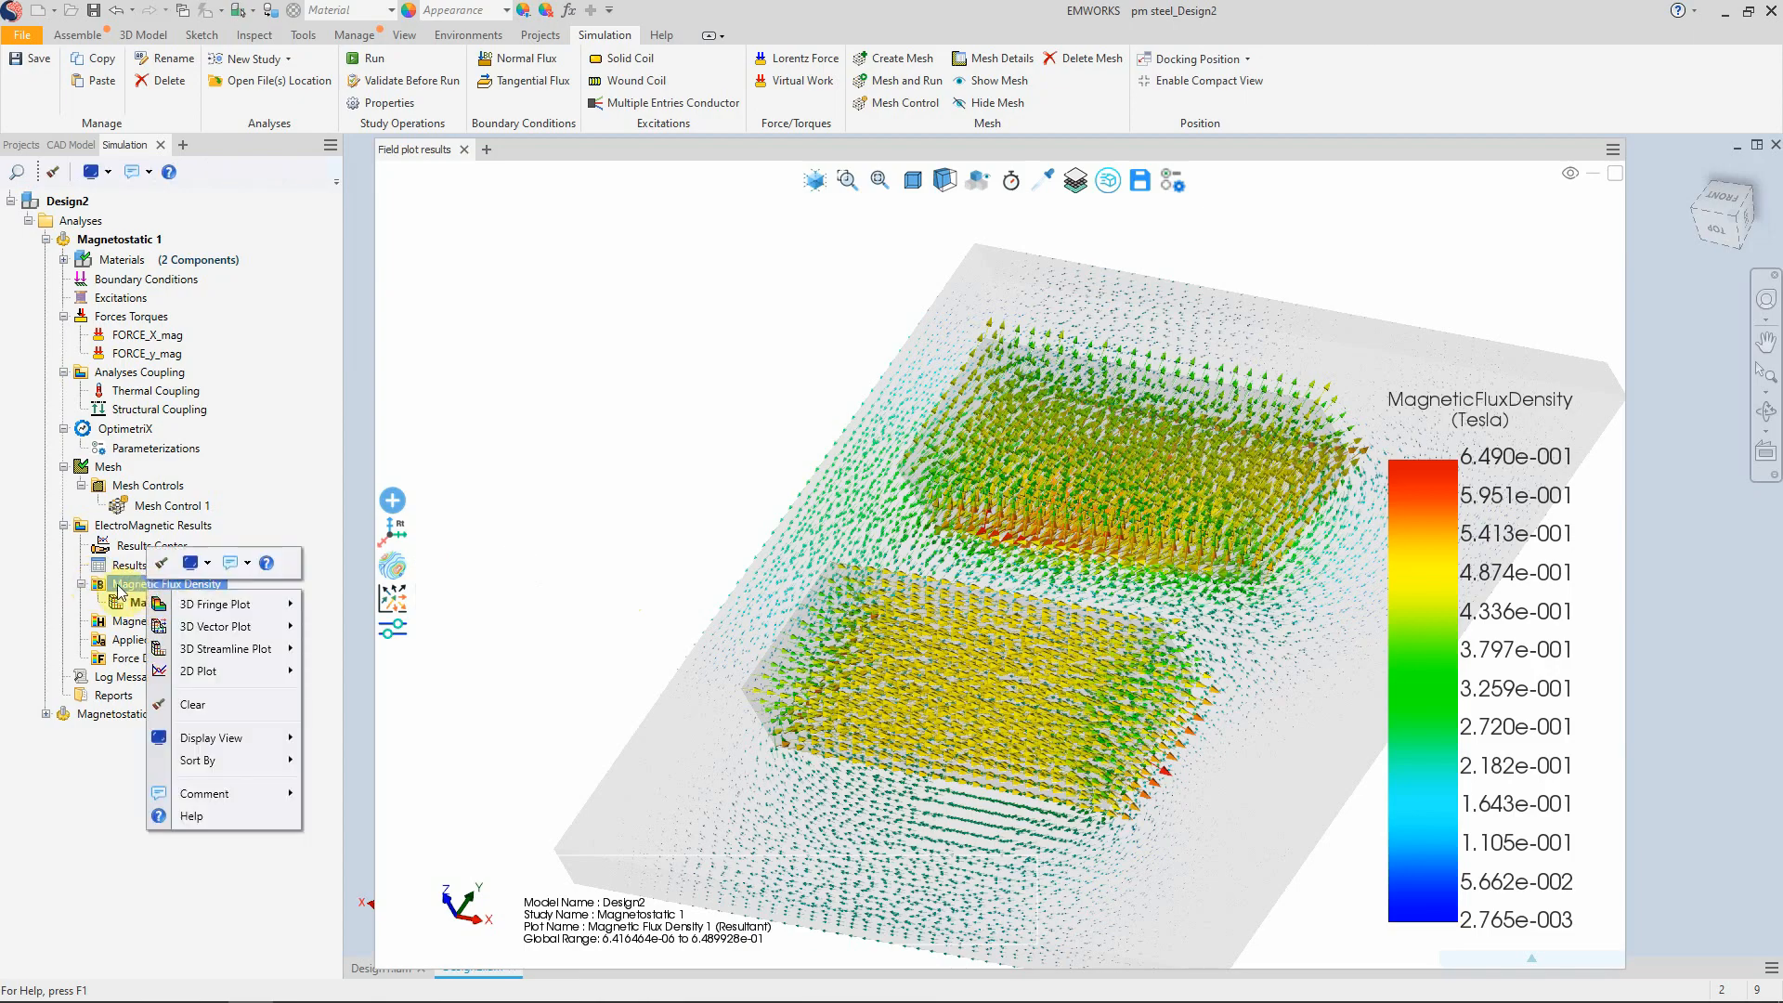
{"action": "left_click", "coordinate": [108, 589]}
{"action": "left_click", "coordinate": [117, 624]}
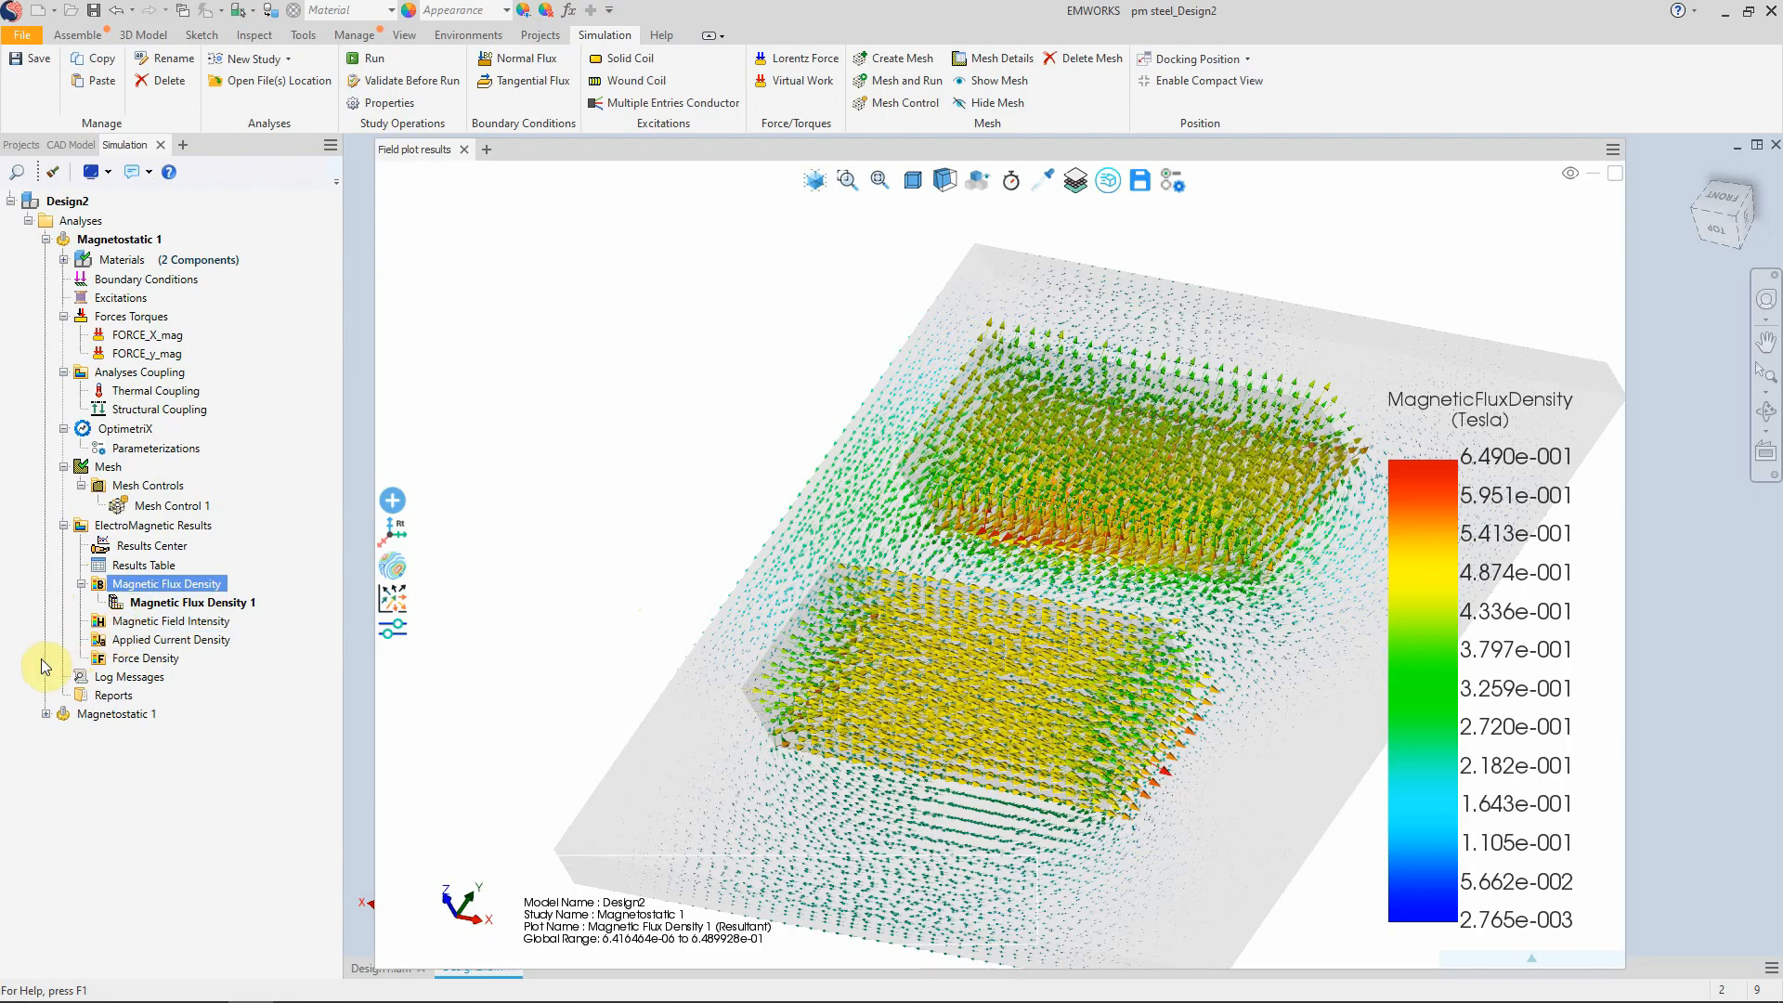
{"action": "left_click", "coordinate": [151, 641]}
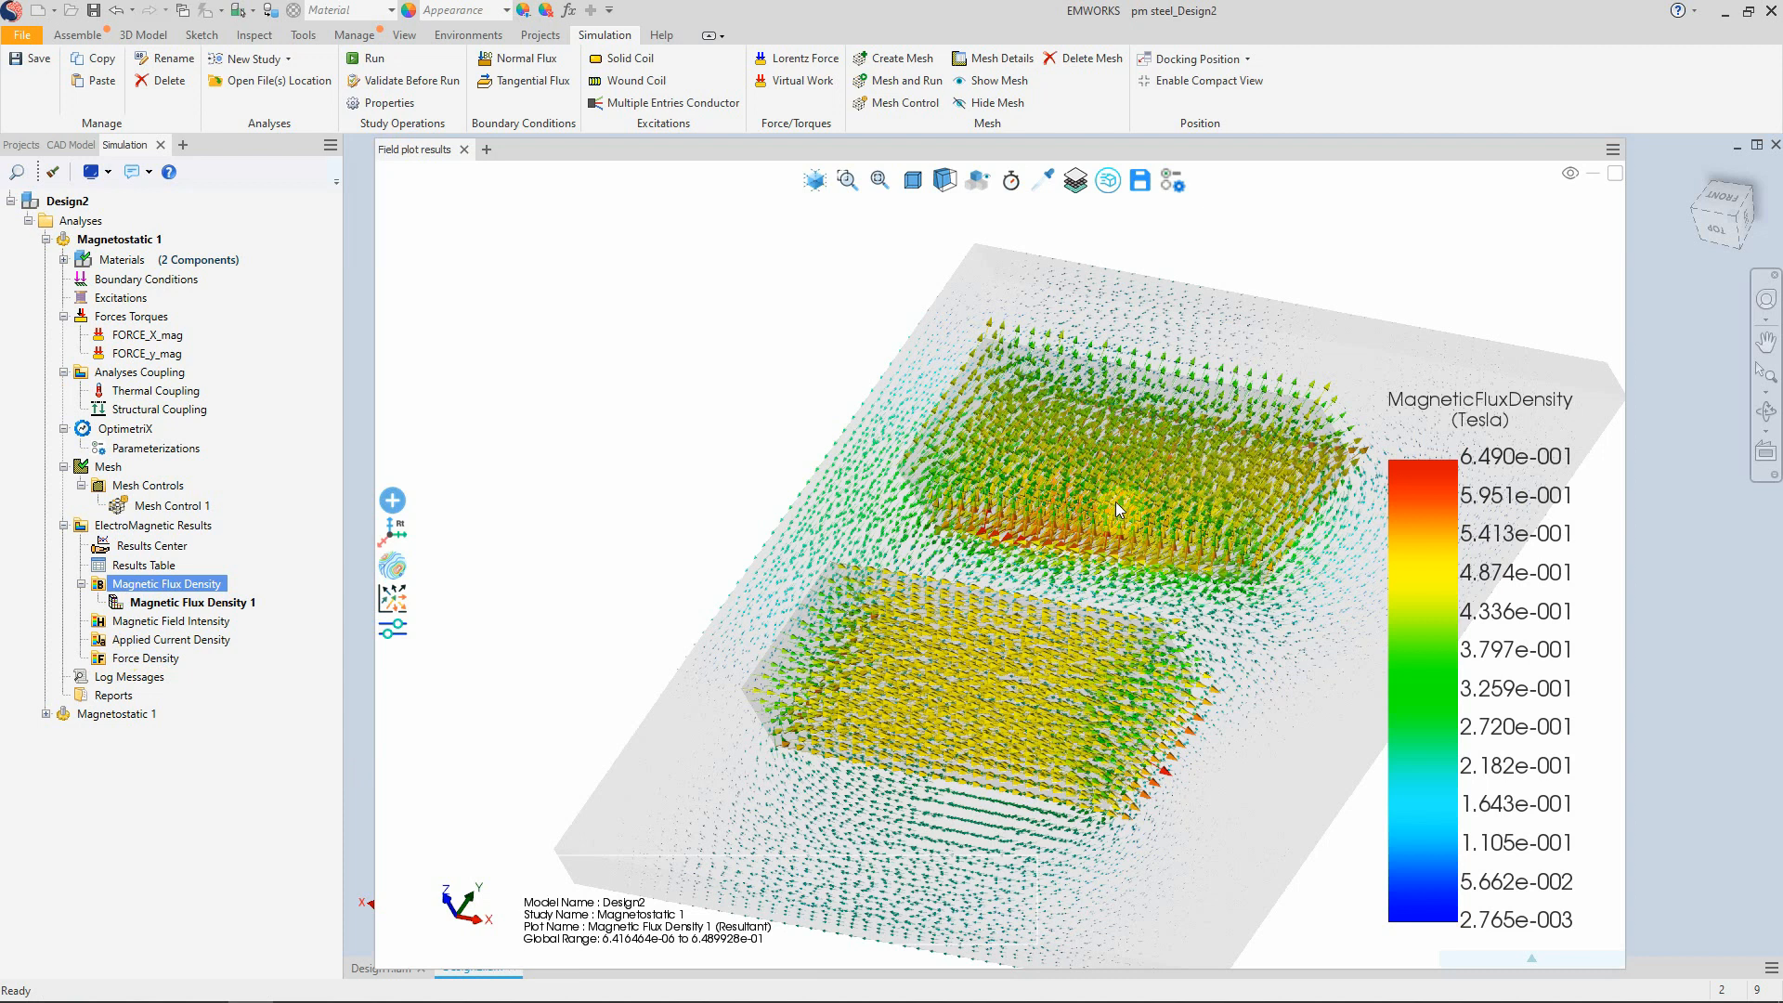
{"action": "middle_click_drag", "start_coordinate": [1114, 501], "coordinate": [1202, 476]}
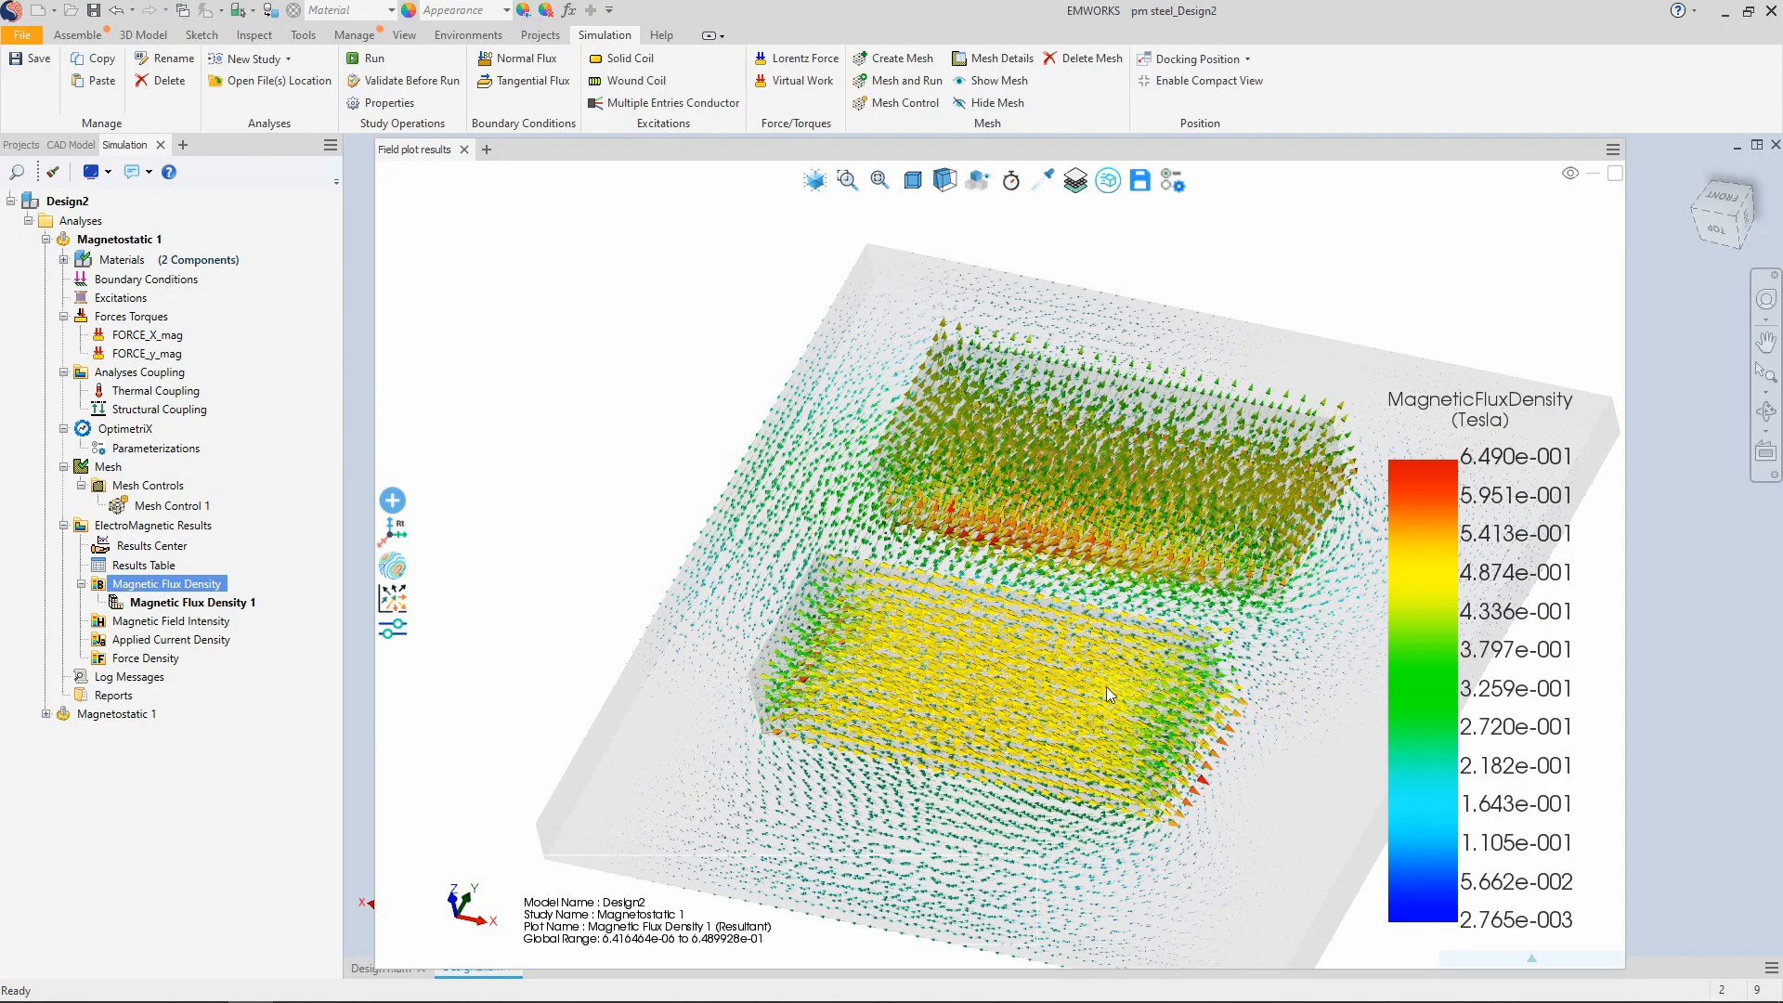
{"action": "middle_click_drag", "start_coordinate": [1149, 550], "coordinate": [1169, 498]}
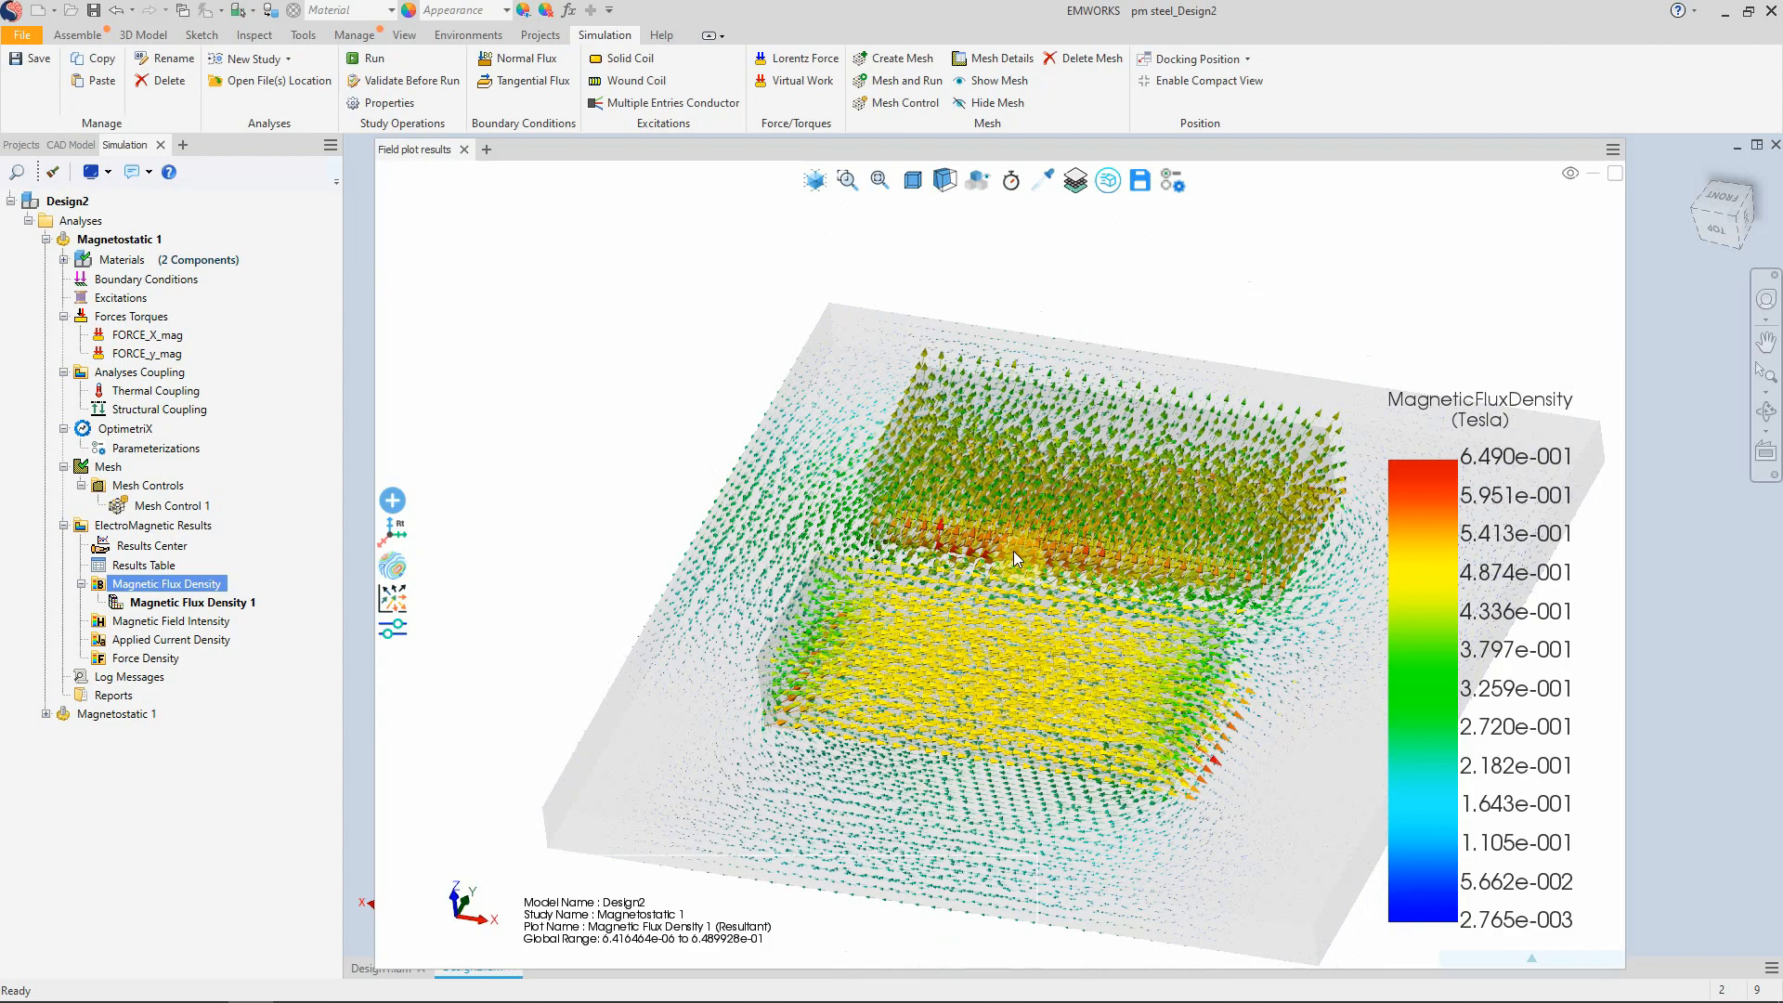
Step: Show the energy and force results of Design2's Magnetostatic 1 study in the results table
{"action": "left_click", "coordinate": [145, 564]}
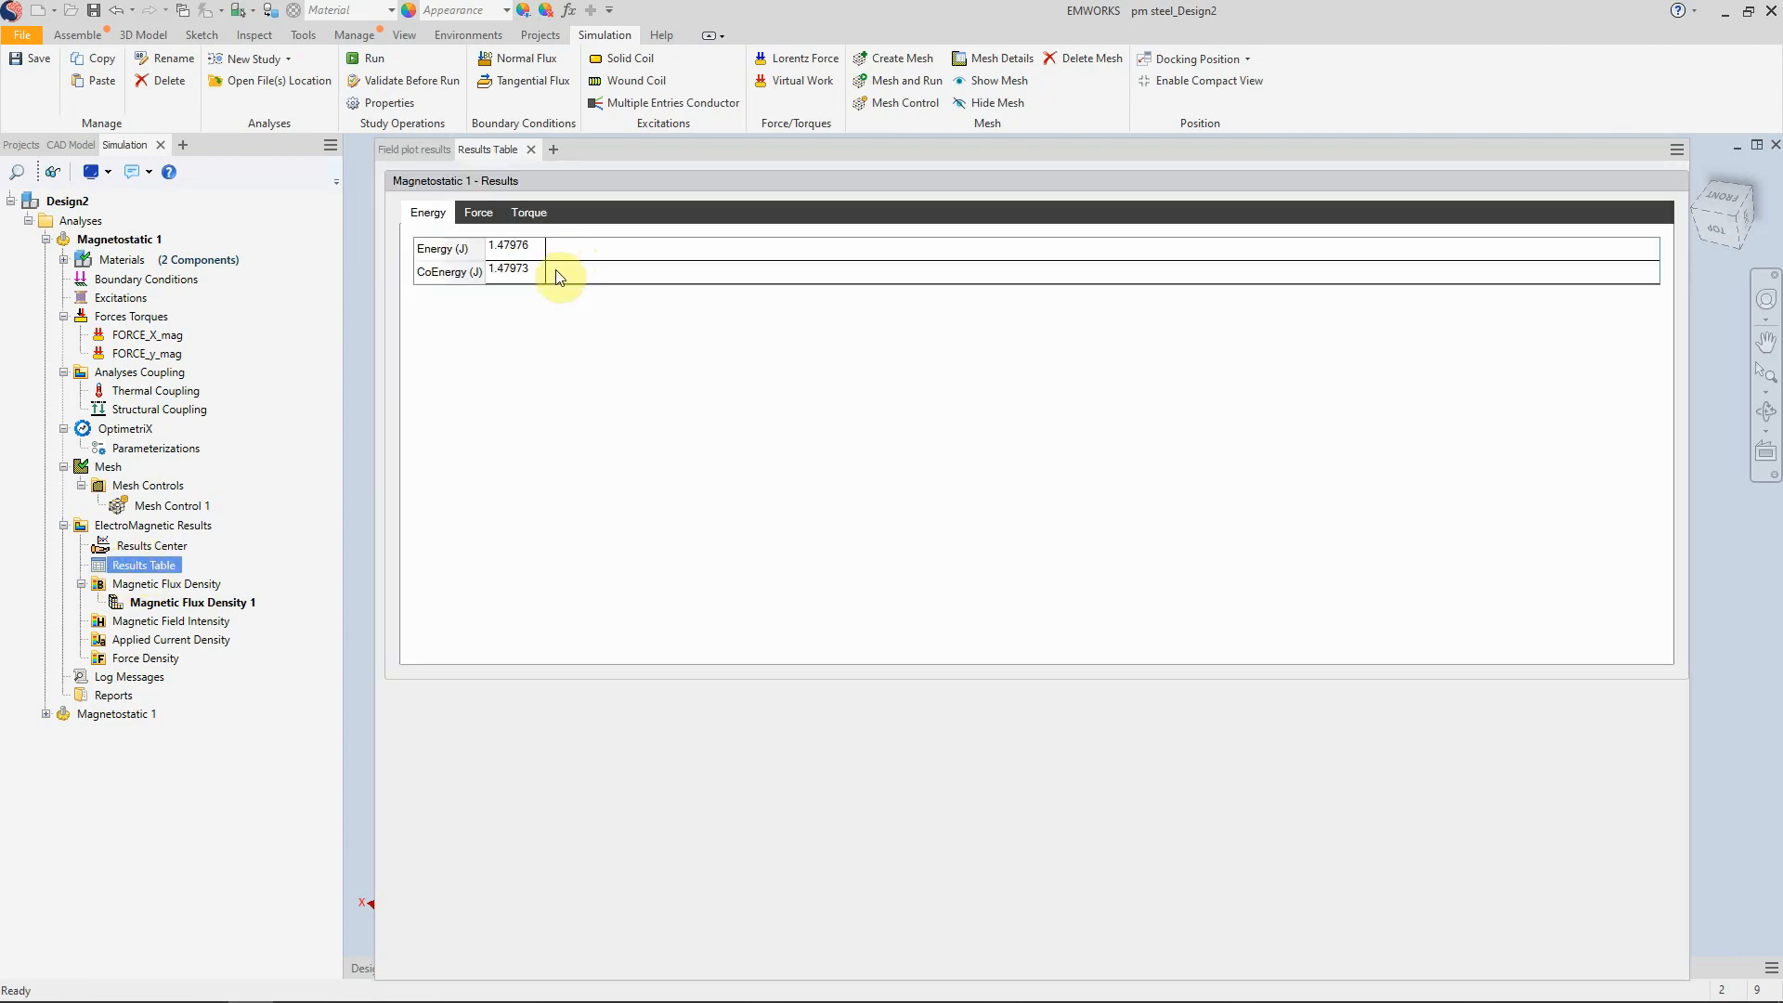
{"action": "left_click", "coordinate": [492, 214]}
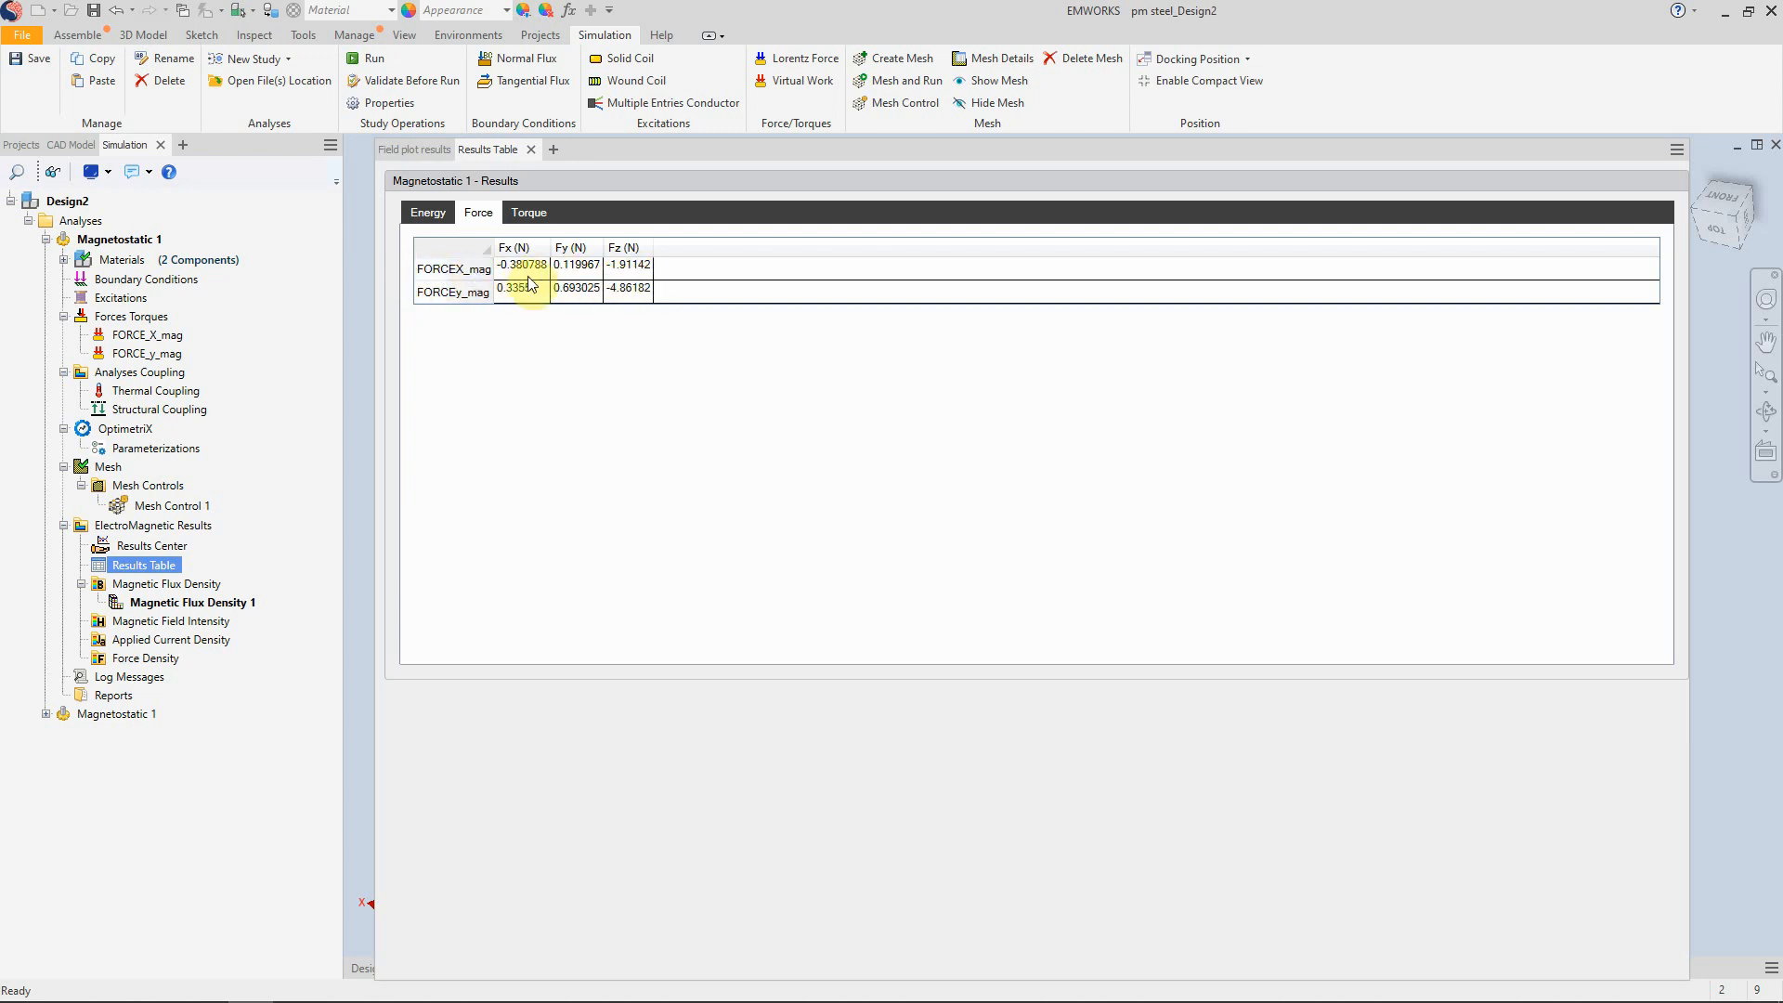
Step: Return to Design1 and add a Transient Magnetic study, accepting its default properties
{"action": "left_click", "coordinate": [356, 968]}
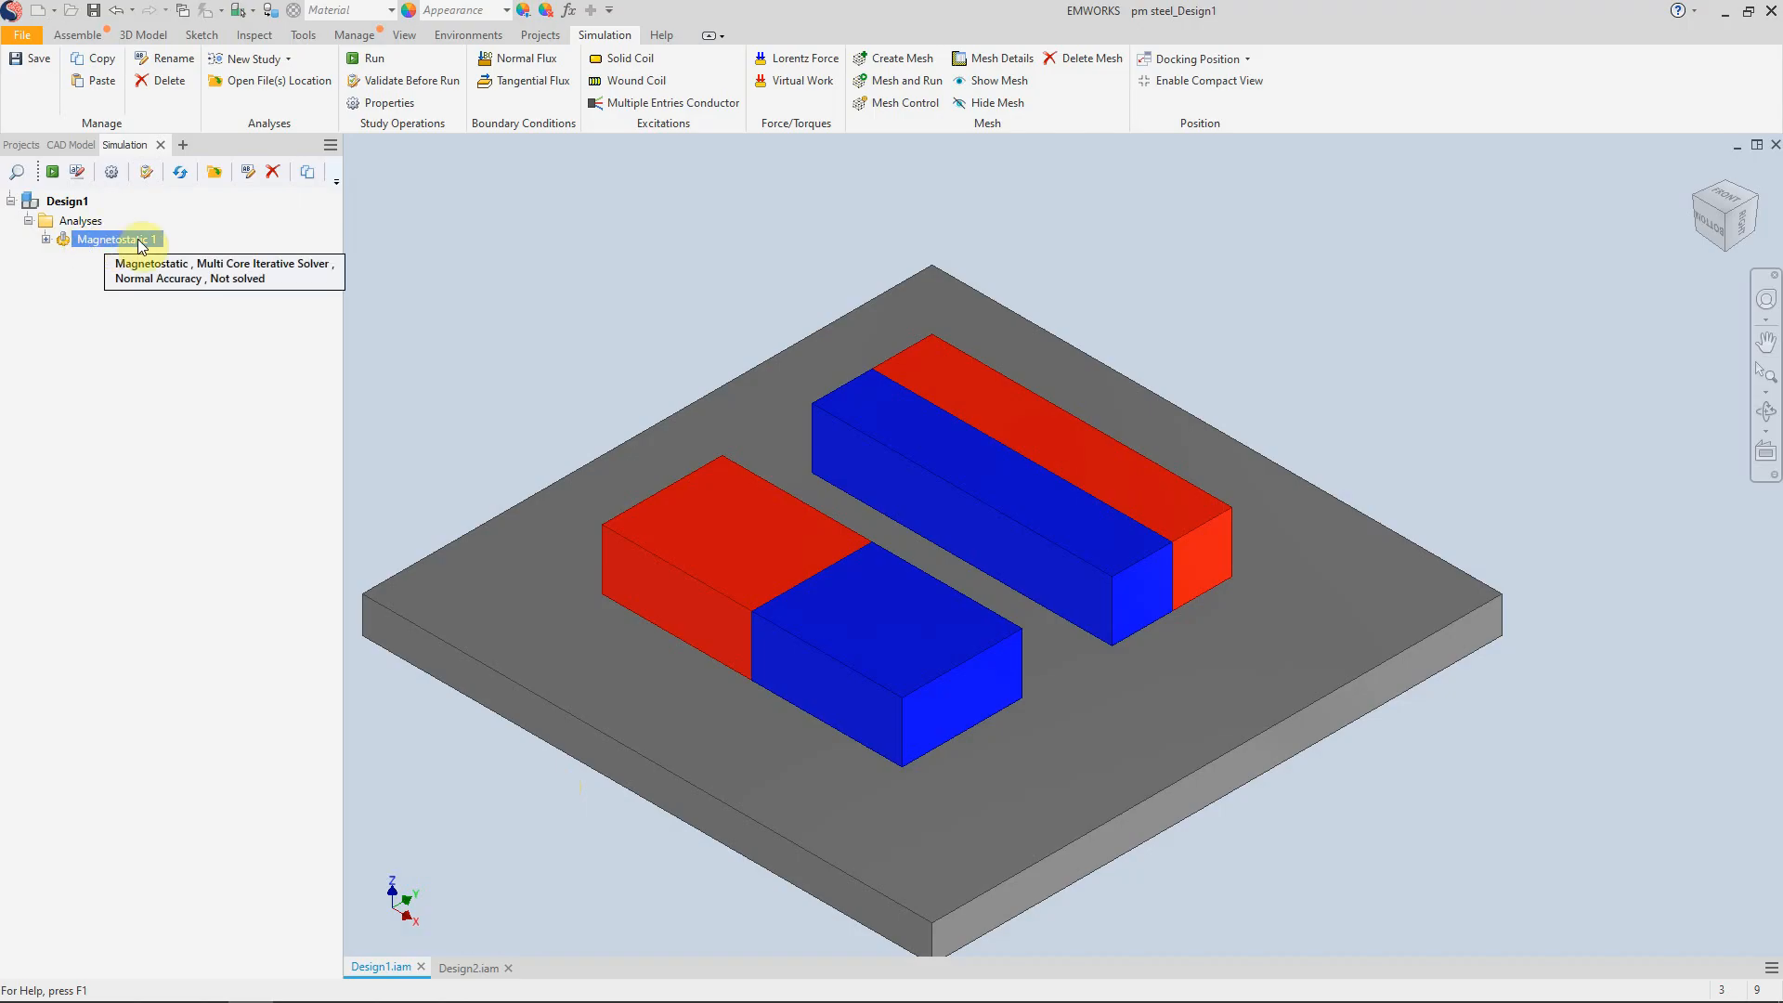
{"action": "right_click", "coordinate": [71, 223]}
{"action": "mouse_move", "coordinate": [158, 243]}
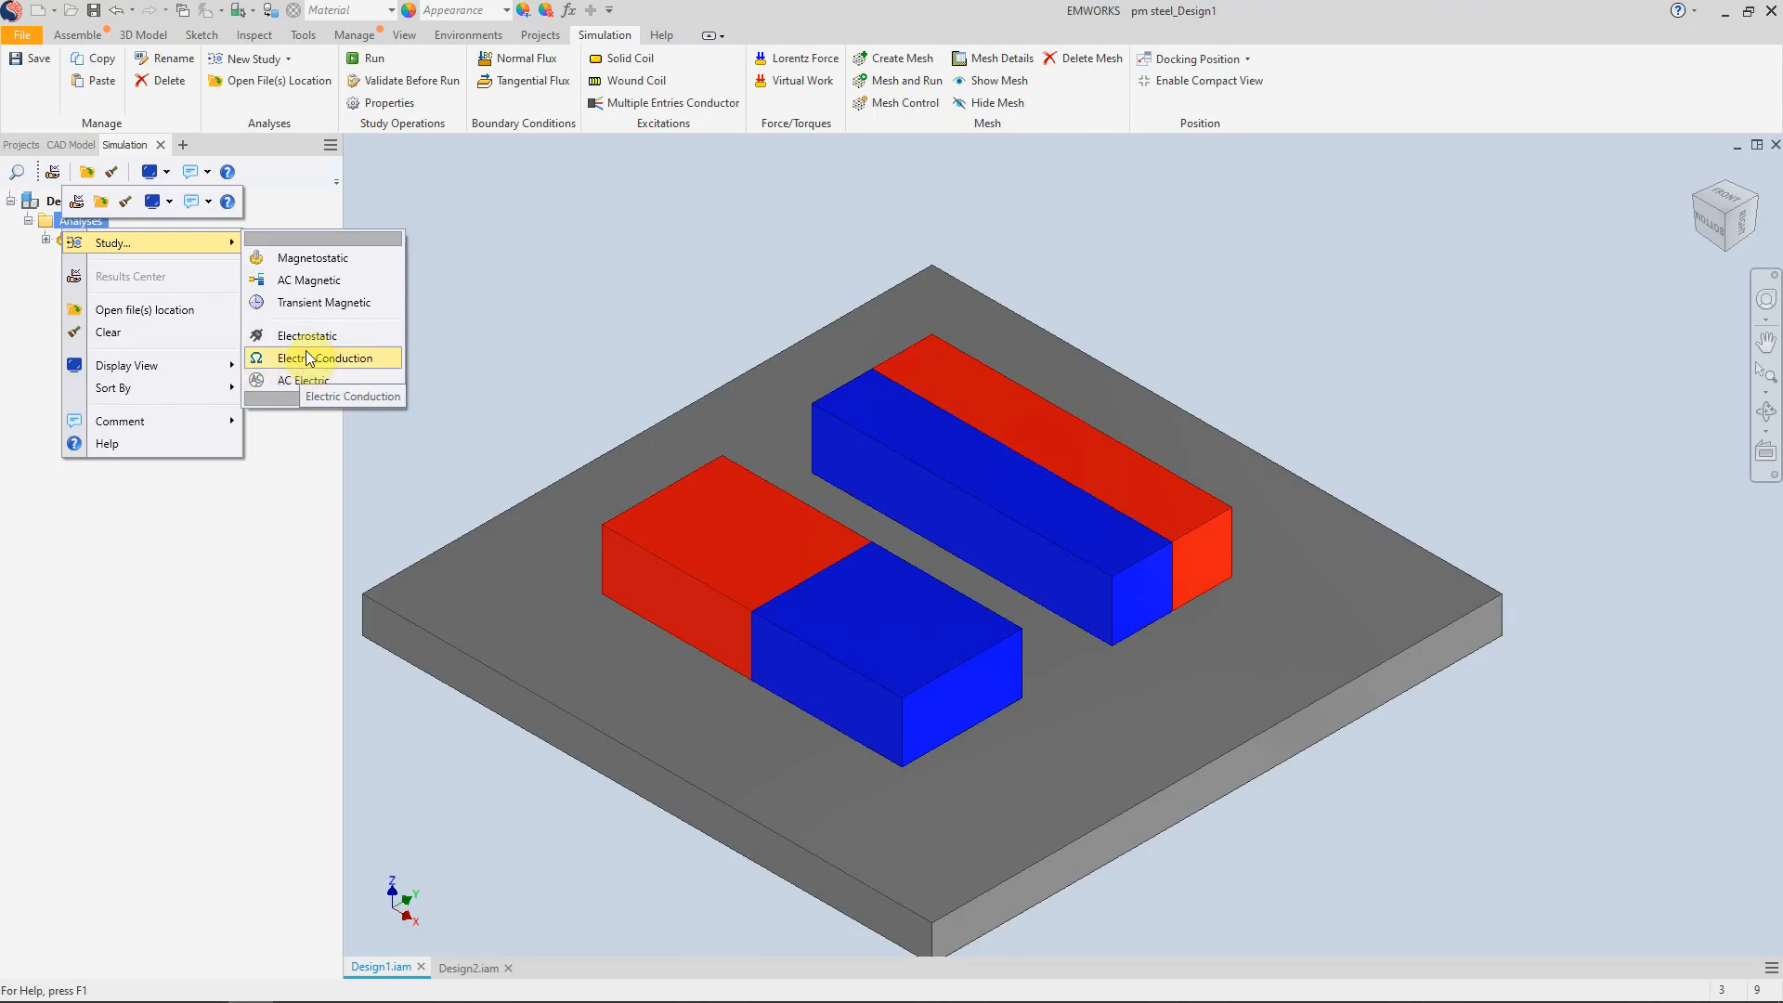
{"action": "left_click", "coordinate": [322, 305]}
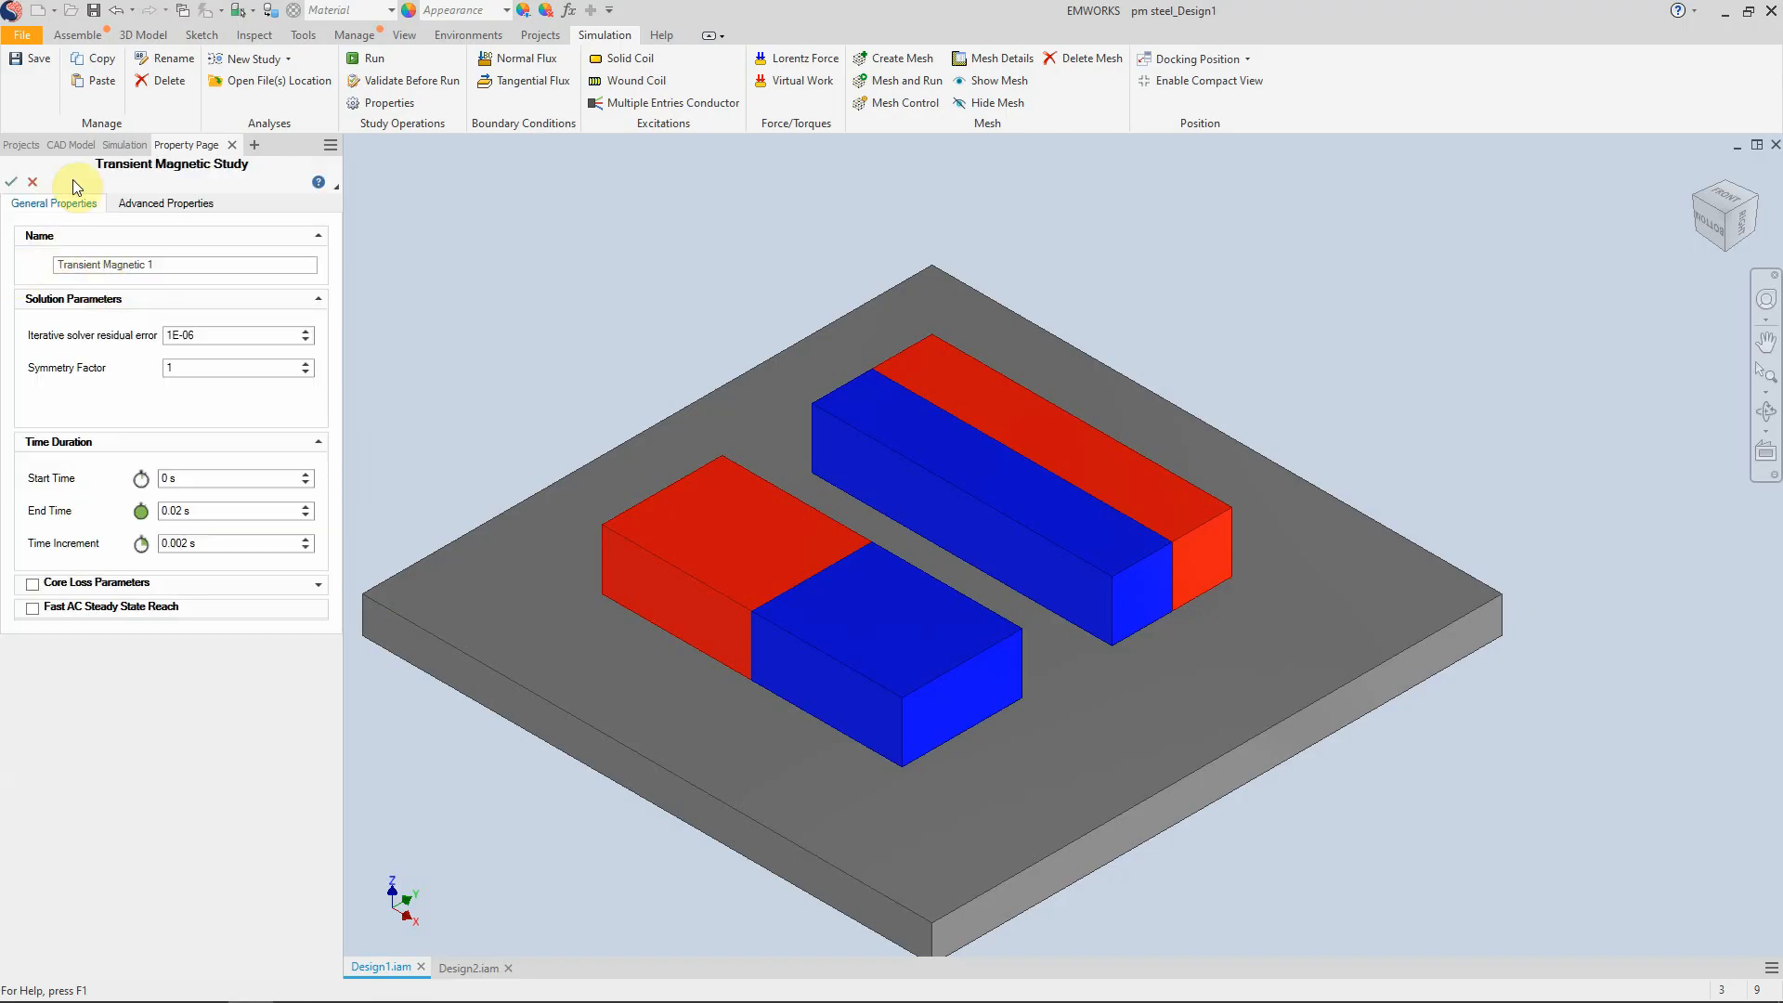
{"action": "left_click", "coordinate": [11, 182]}
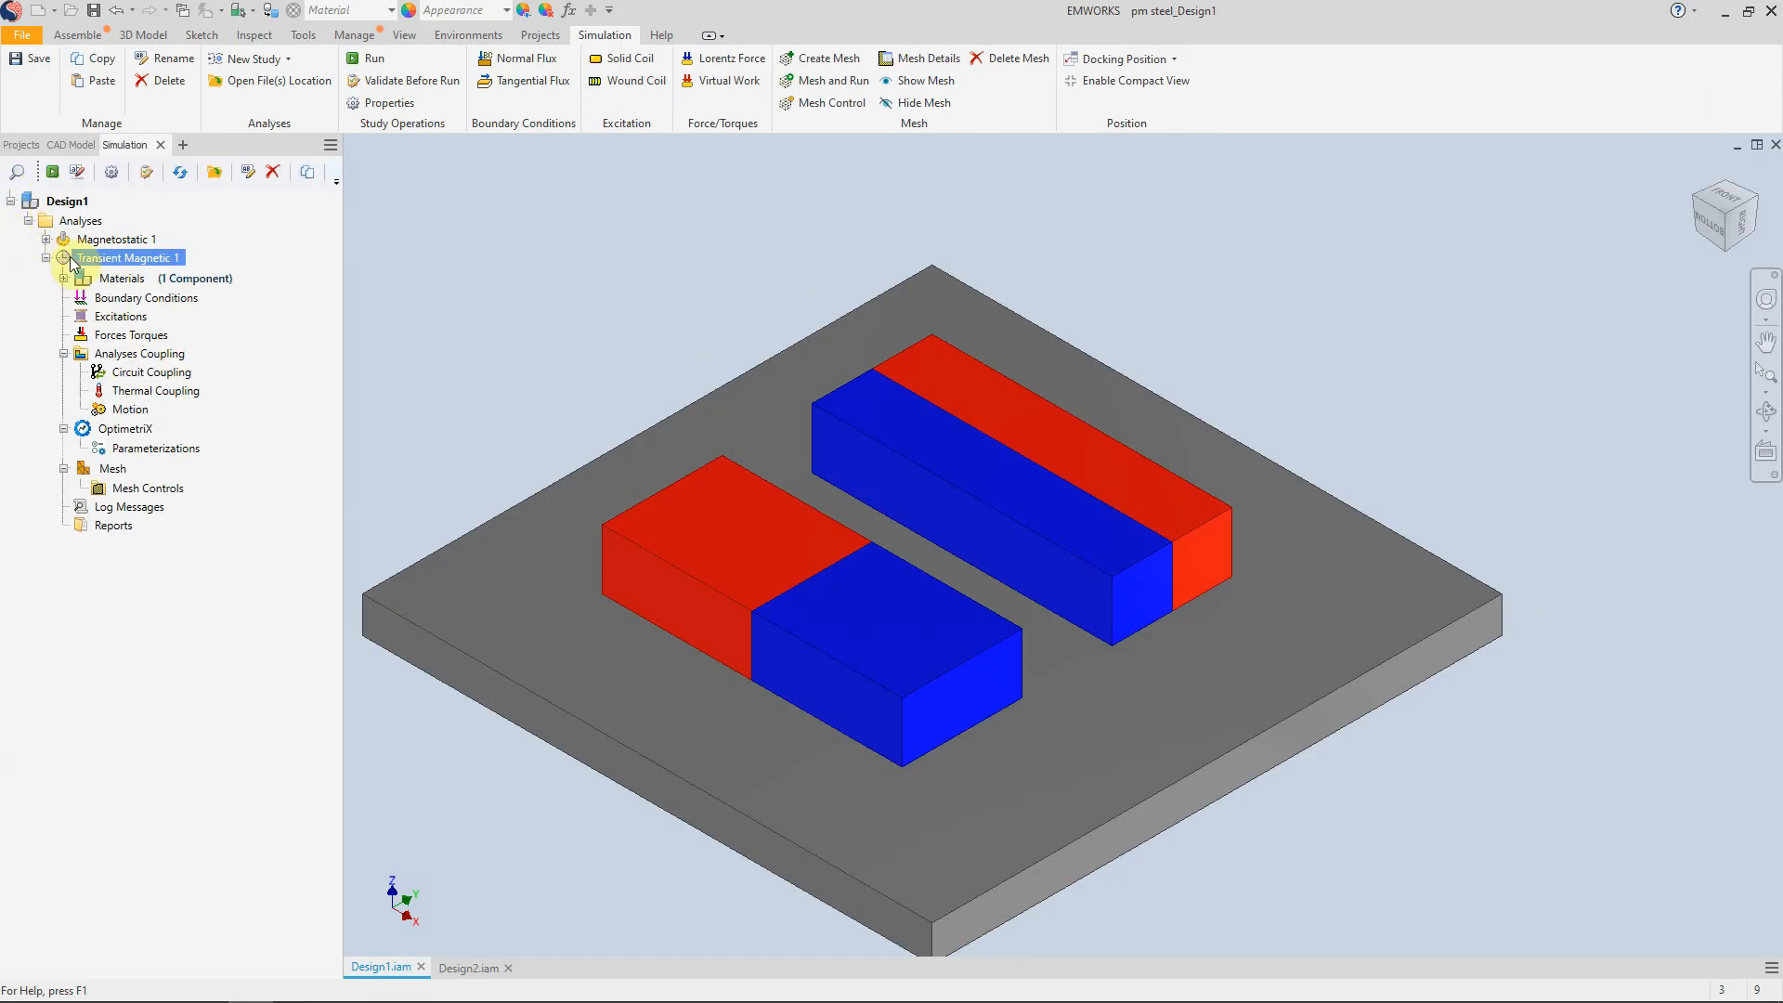